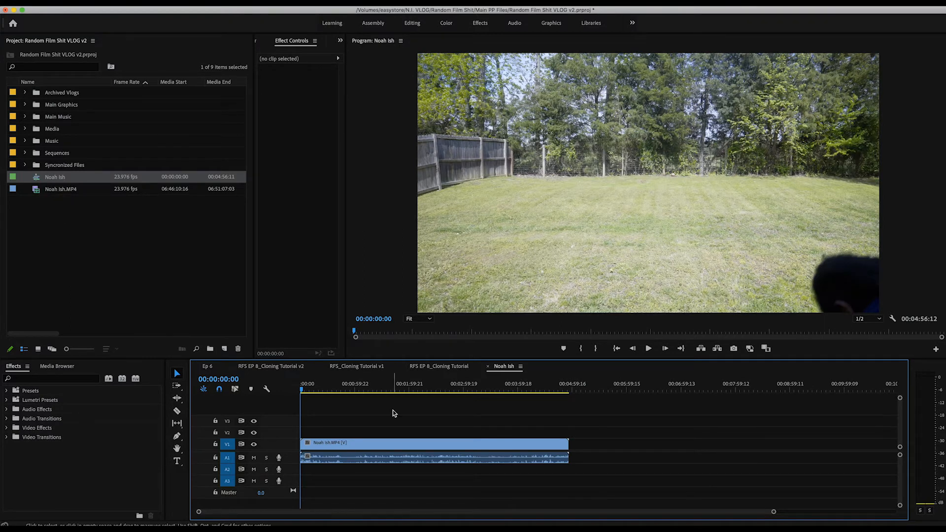
# Step: Delete only the audio part of the full-length source clip in the Noah Ish sequence
pyautogui.moveTo(318, 389); pyautogui.dragTo(387, 421)
pyautogui.keyDown('alt'); pyautogui.click(393, 464); pyautogui.keyUp('alt')
pyautogui.press('Delete')
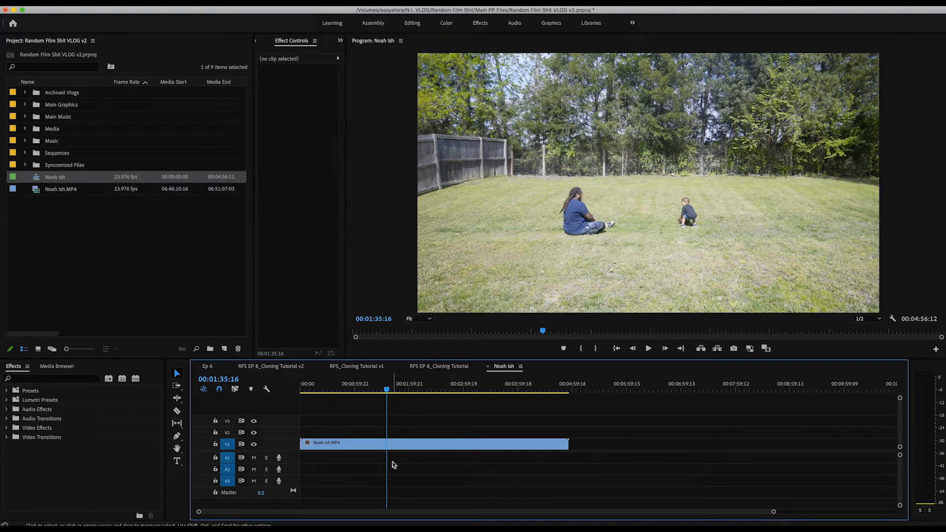
# Step: In the RFS_Cloning Tutorial v1 sequence, compare the stacked takes at 00:00:02:09 by temporarily hiding tracks V4 and V3
pyautogui.click(356, 367)
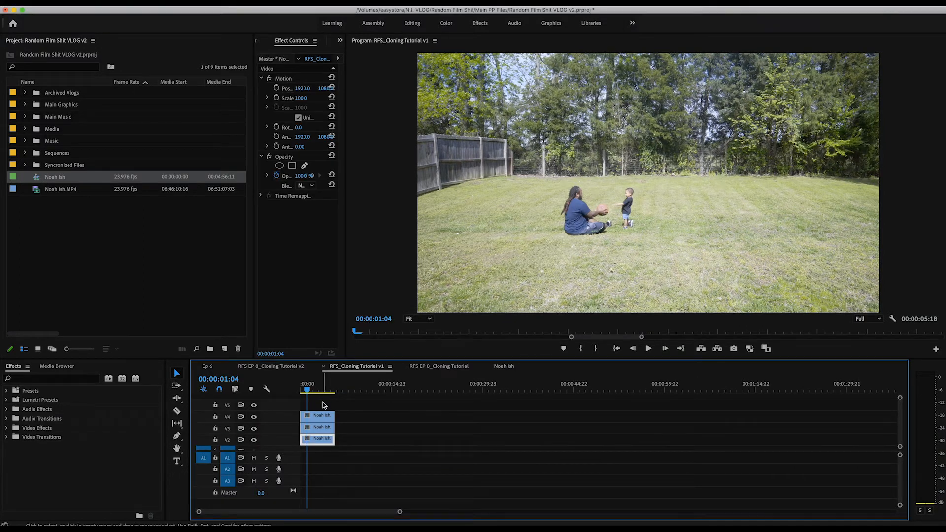
pyautogui.moveTo(313, 392); pyautogui.dragTo(315, 392)
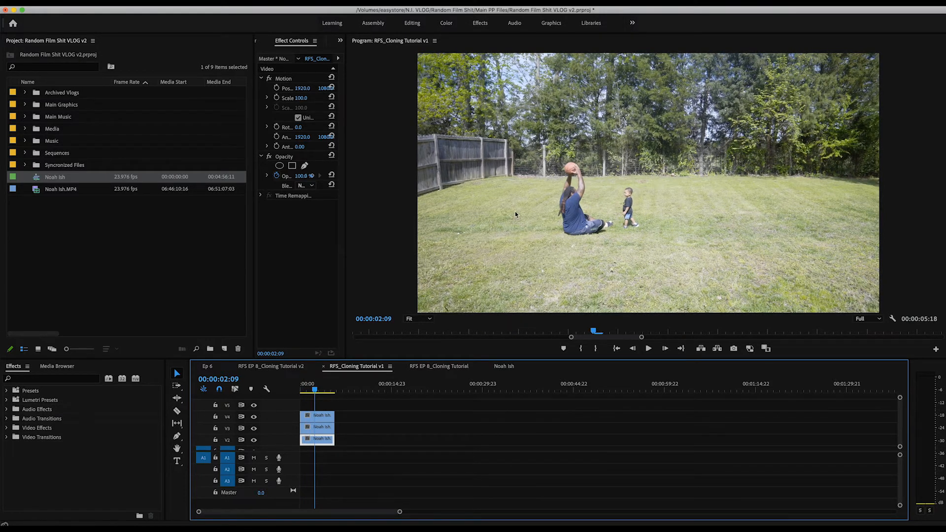
pyautogui.click(254, 417)
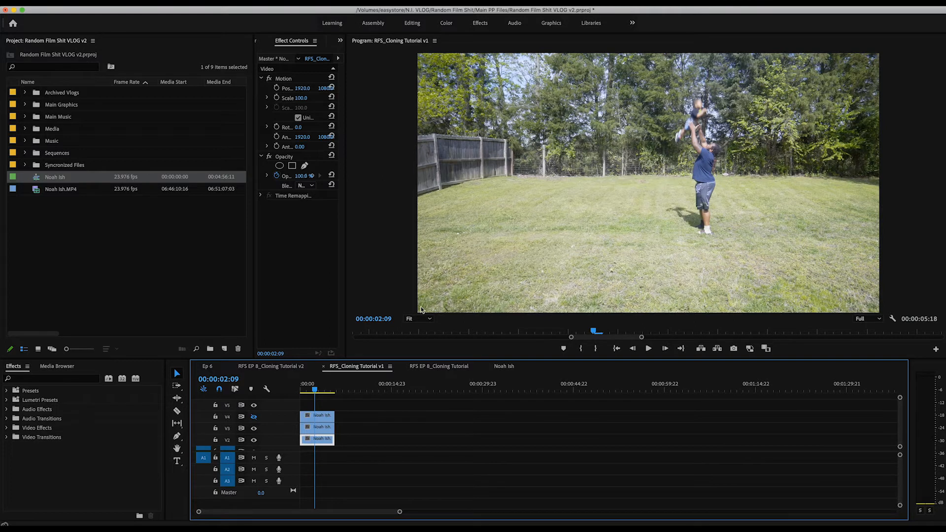
pyautogui.click(254, 429)
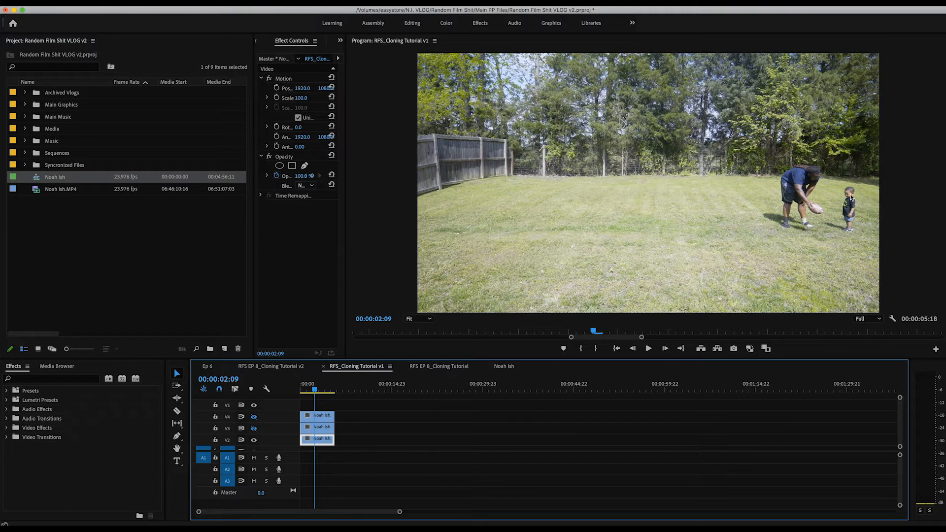
pyautogui.click(255, 429)
pyautogui.click(254, 418)
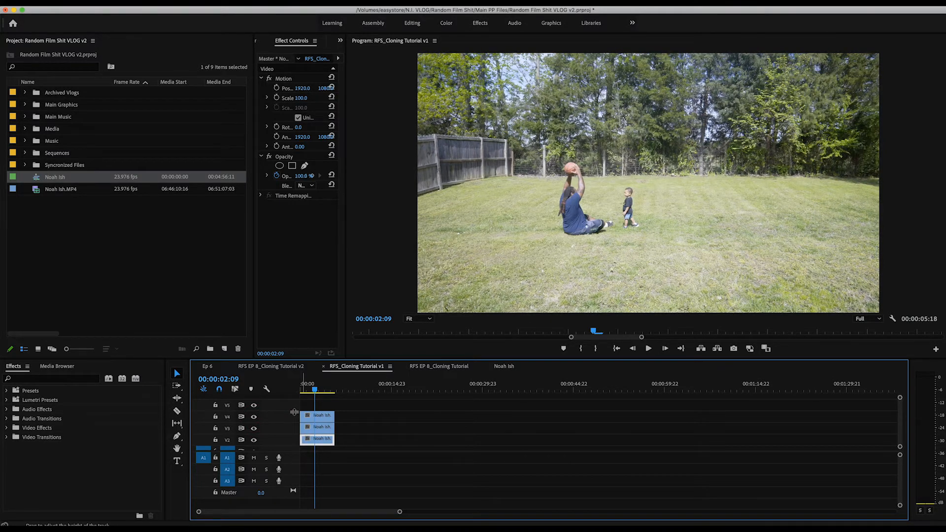
# Step: Select the V4 clip and widen the effect controls to reach its Opacity settings
pyautogui.click(318, 419)
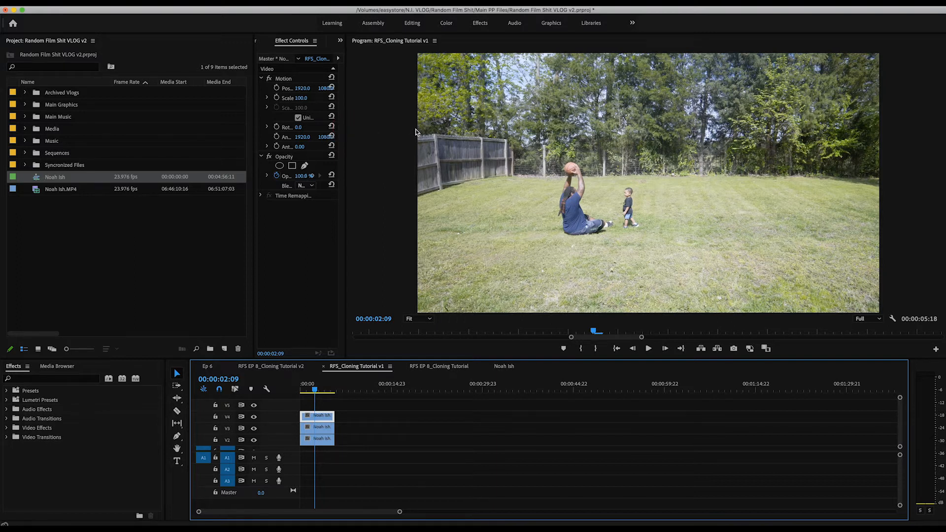
pyautogui.moveTo(345, 132); pyautogui.dragTo(446, 131)
pyautogui.click(292, 157)
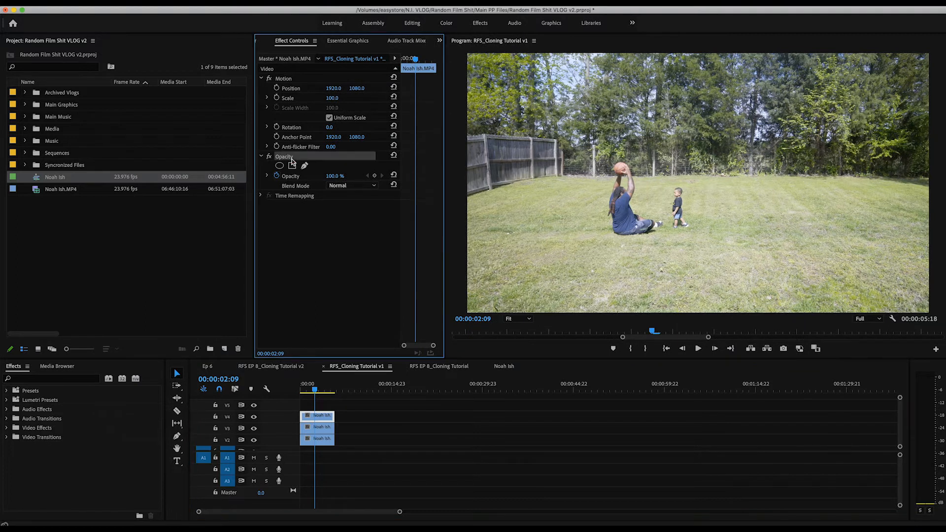
# Step: Draw a free-form opacity mask around the seated man and the child on the V4 clip, and delete that mask
pyautogui.click(305, 168)
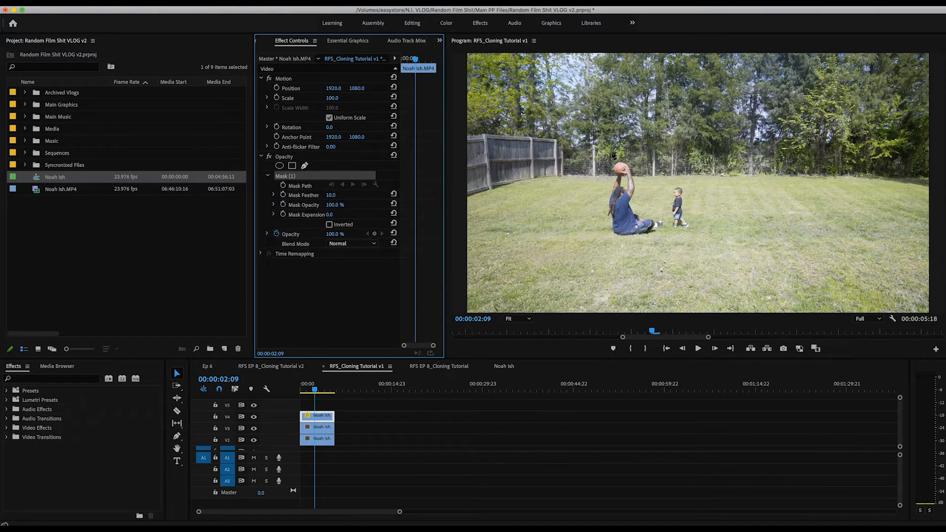
pyautogui.click(620, 150)
pyautogui.click(591, 204)
pyautogui.click(612, 238)
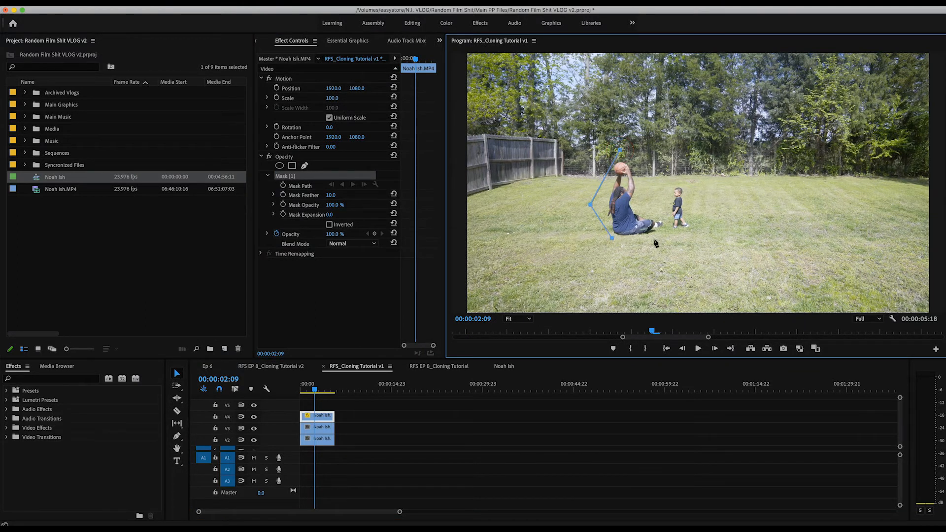
pyautogui.click(698, 238)
pyautogui.click(694, 184)
pyautogui.click(620, 150)
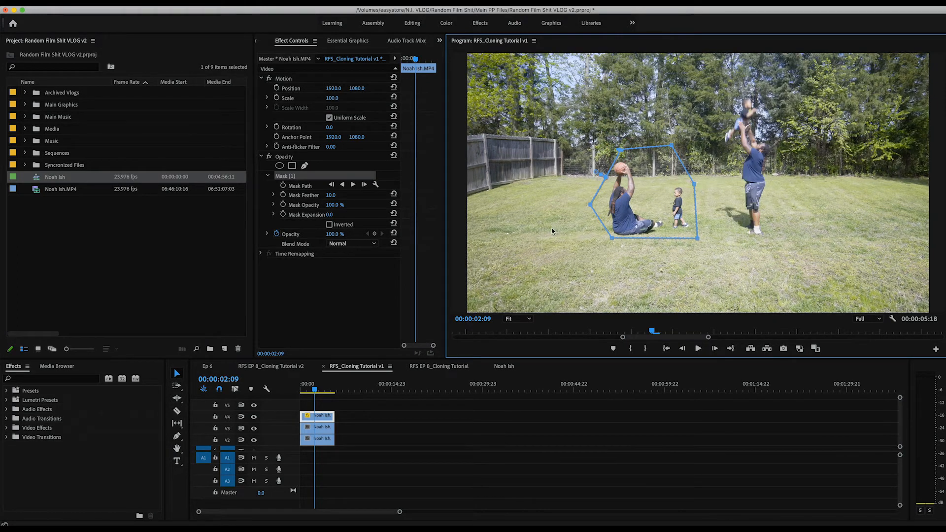
pyautogui.click(291, 179)
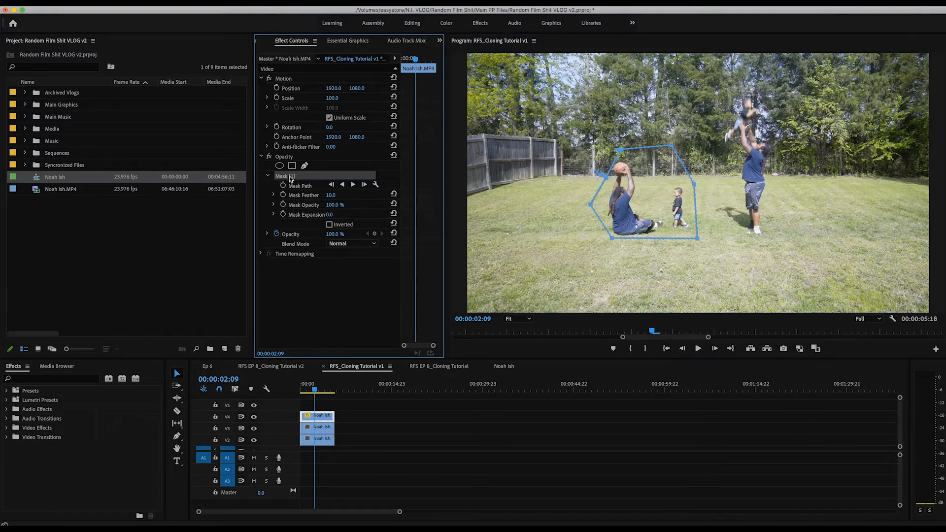
pyautogui.press('Delete')
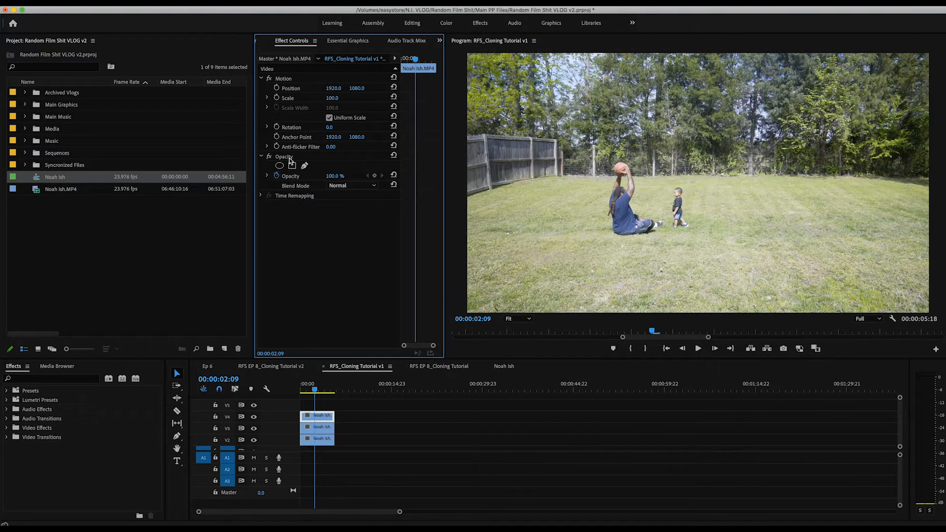
pyautogui.click(293, 167)
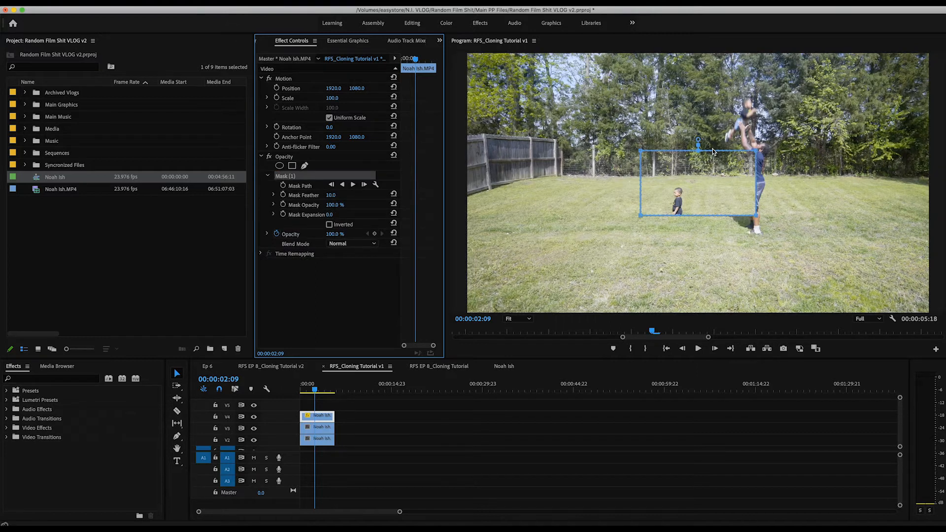
pyautogui.moveTo(709, 173); pyautogui.dragTo(678, 170)
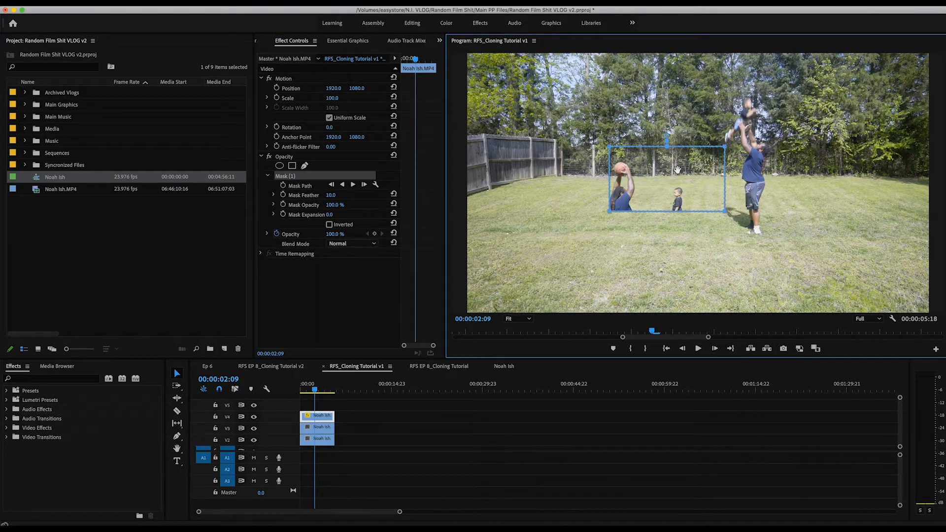
pyautogui.press('Delete')
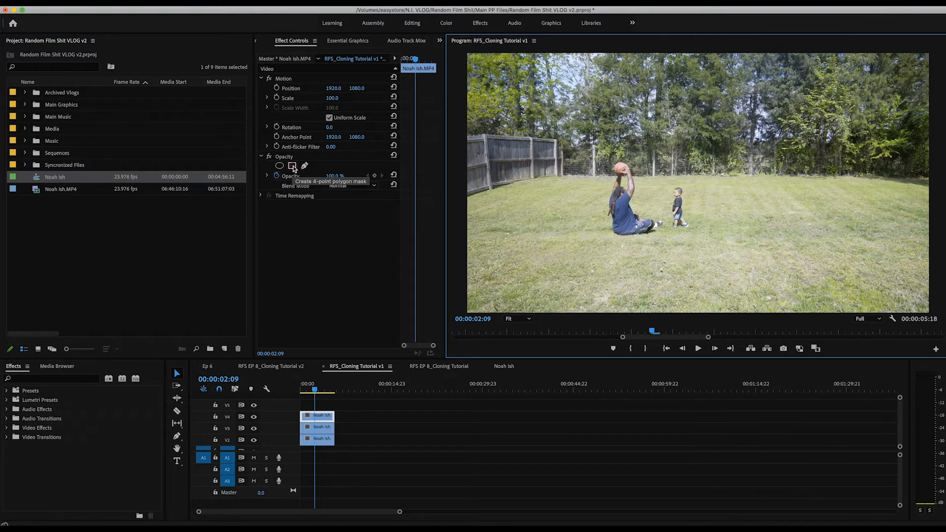
# Step: Add a four-point polygon opacity mask to the V4 clip and shape its corners around the seated man and the child
pyautogui.click(292, 166)
pyautogui.moveTo(665, 175); pyautogui.dragTo(599, 178)
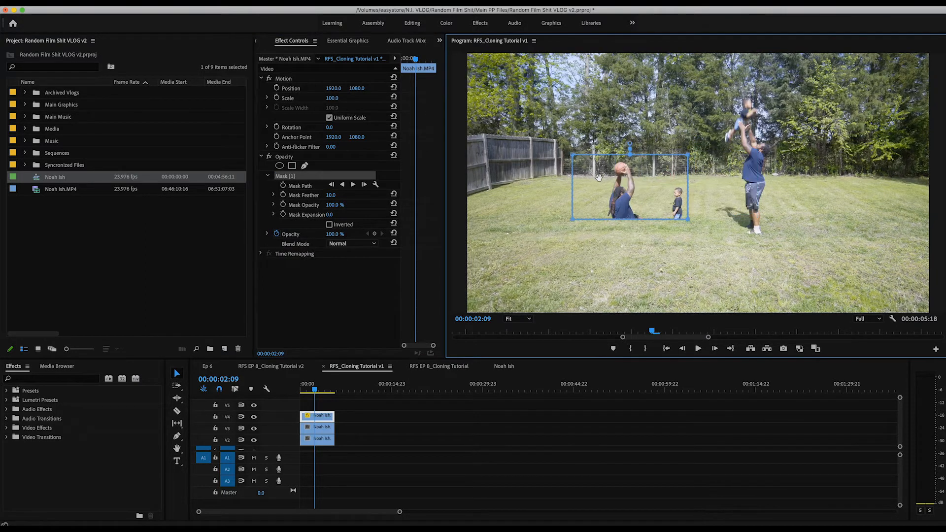
pyautogui.moveTo(690, 218); pyautogui.dragTo(708, 248)
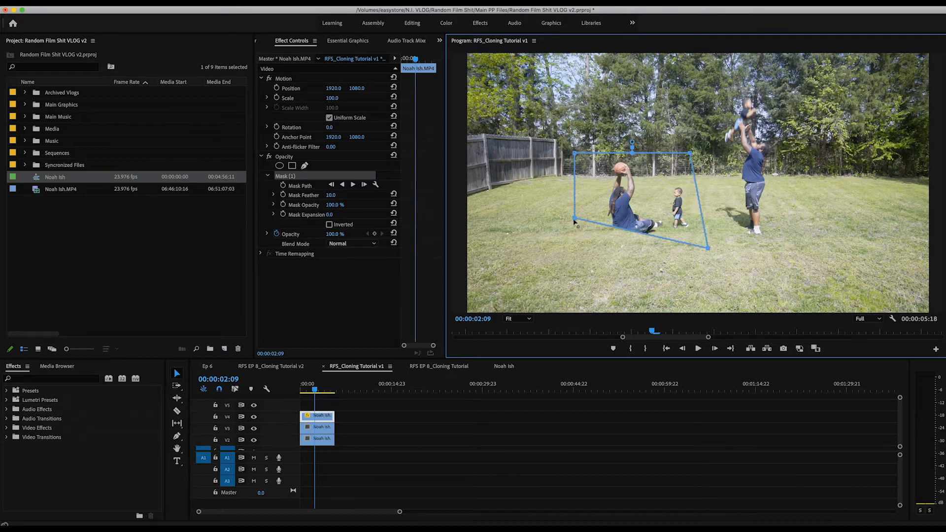
pyautogui.moveTo(574, 222); pyautogui.dragTo(573, 263)
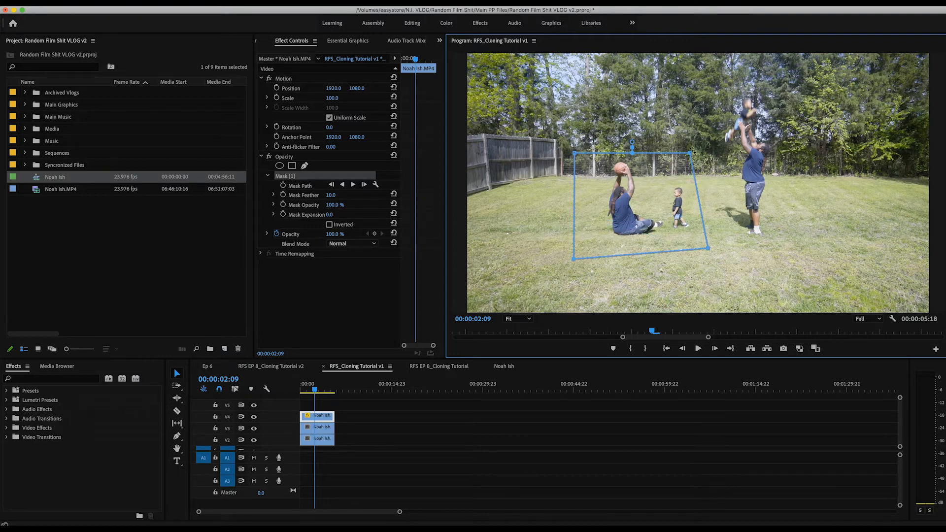
pyautogui.moveTo(693, 149); pyautogui.dragTo(695, 148)
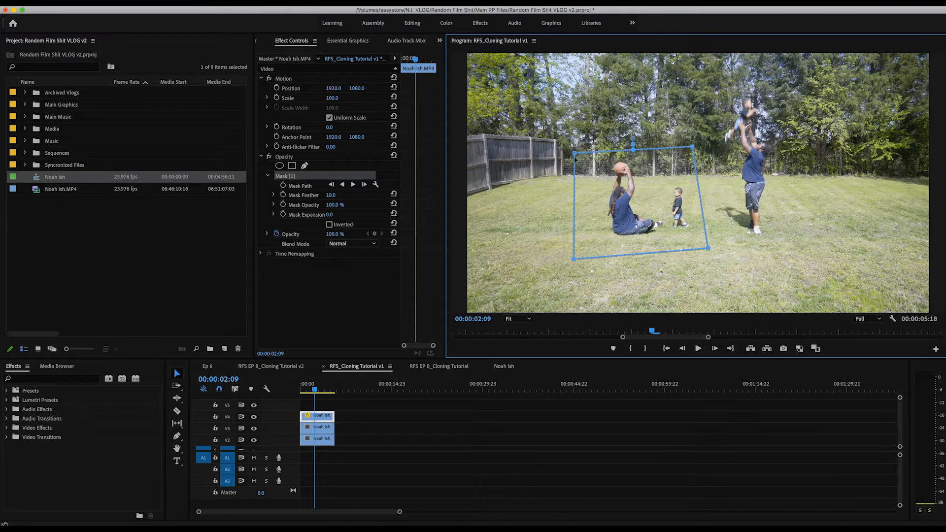
pyautogui.moveTo(575, 153); pyautogui.dragTo(578, 136)
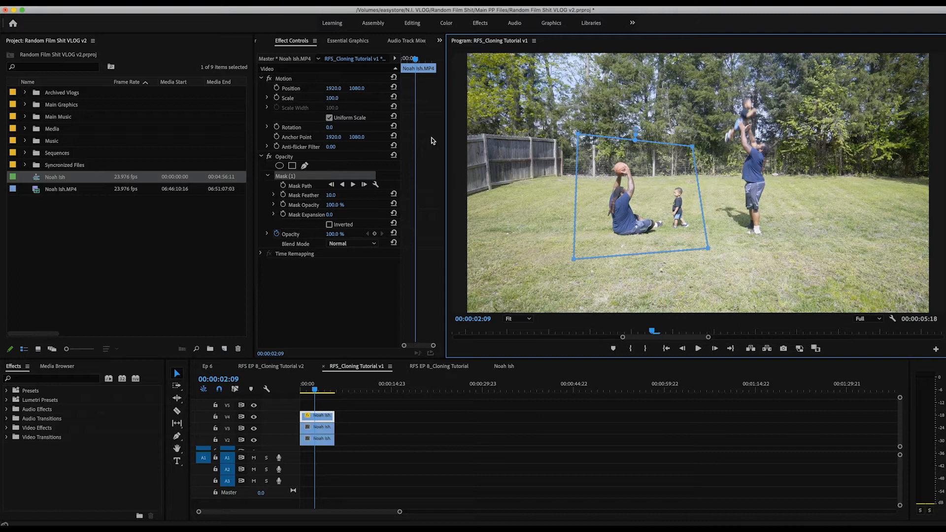
pyautogui.moveTo(693, 149)
pyautogui.mouseDown()
pyautogui.moveTo(641, 144)
pyautogui.moveTo(674, 159)
pyautogui.moveTo(641, 157)
pyautogui.moveTo(681, 154)
pyautogui.mouseUp()
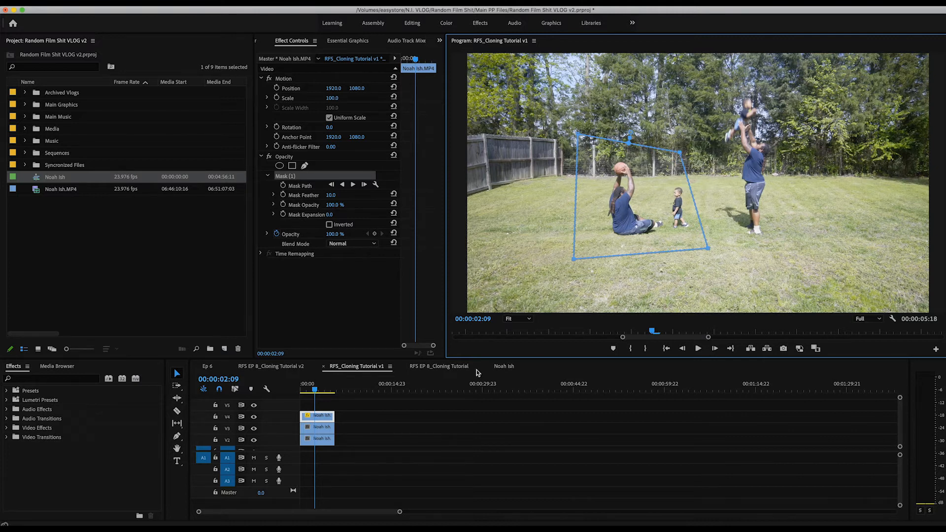
# Step: Play the sequence from the start to check whether the action stays inside the V4 clip's mask
pyautogui.click(304, 388)
pyautogui.press('space')
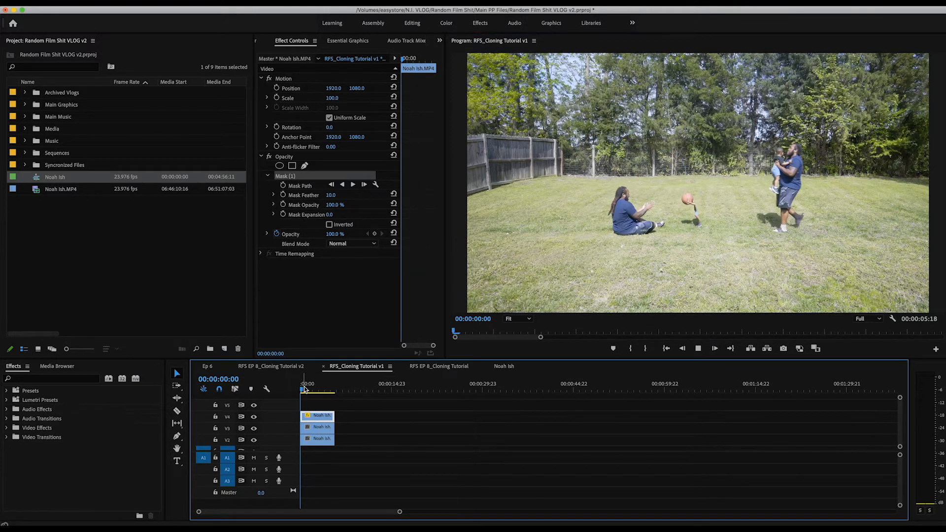
pyautogui.press('space')
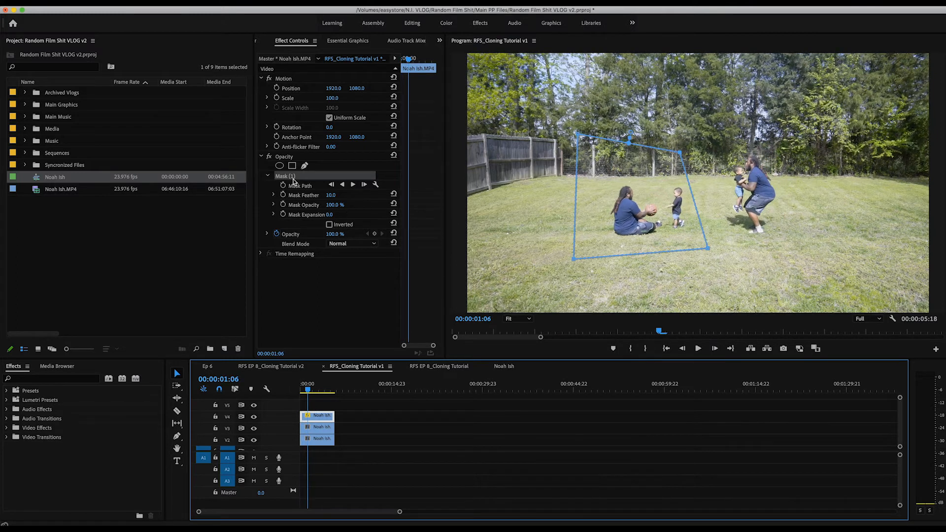
pyautogui.press('space')
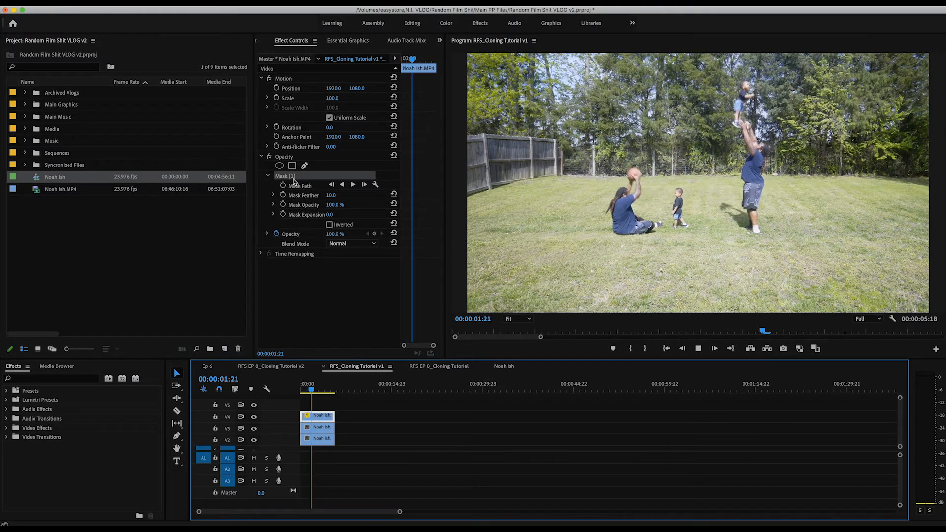
pyautogui.press('space')
# Step: At about 00:00:00:07, pull the mask's upper corner on the child's side outward to give the child and ball more room
pyautogui.click(293, 181)
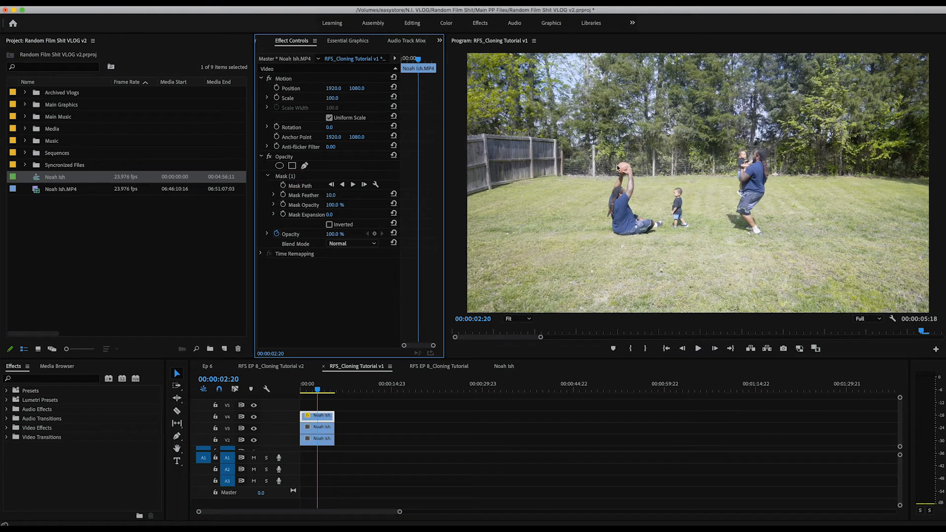
pyautogui.click(304, 180)
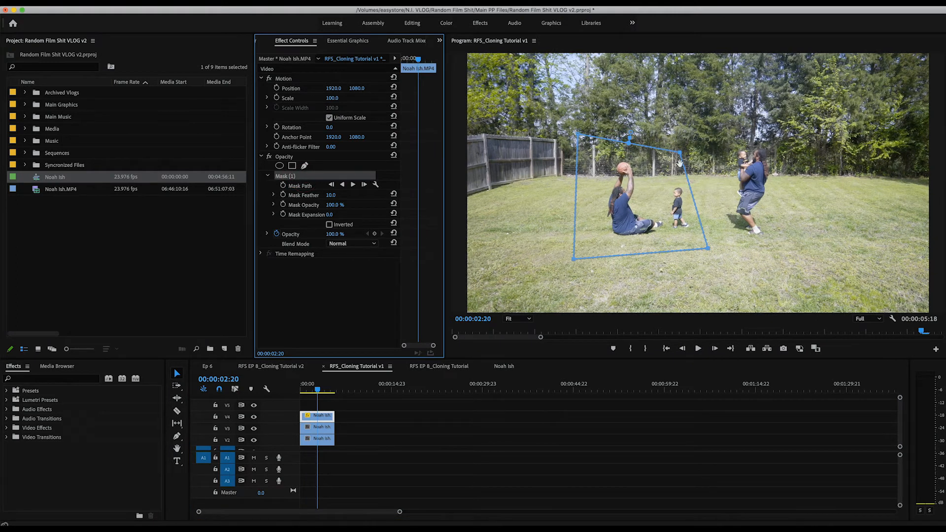
pyautogui.click(303, 390)
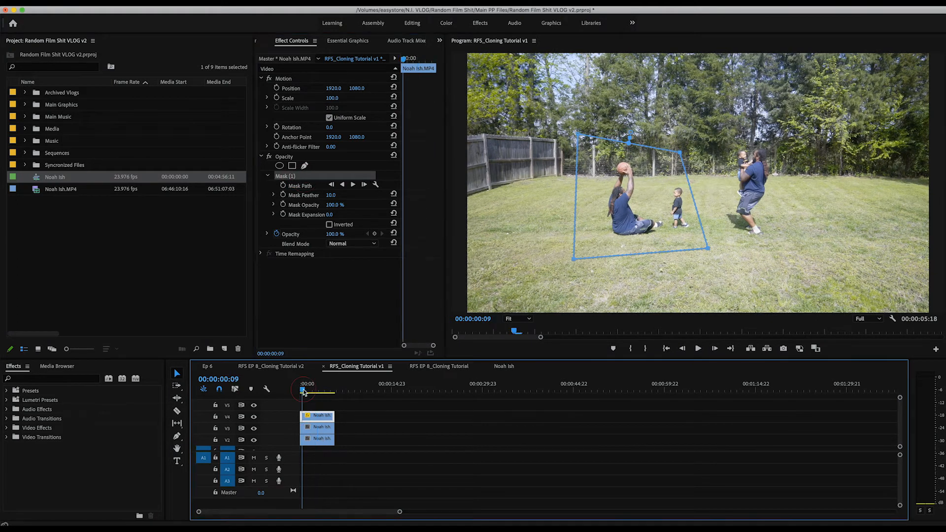
pyautogui.moveTo(303, 390); pyautogui.dragTo(303, 389)
pyautogui.moveTo(681, 153); pyautogui.dragTo(713, 146)
# Step: Soften the V4 mask with a feather of 52 and an expansion of 13, and view the composite at 00:00:01:07
pyautogui.moveTo(330, 195); pyautogui.dragTo(340, 215)
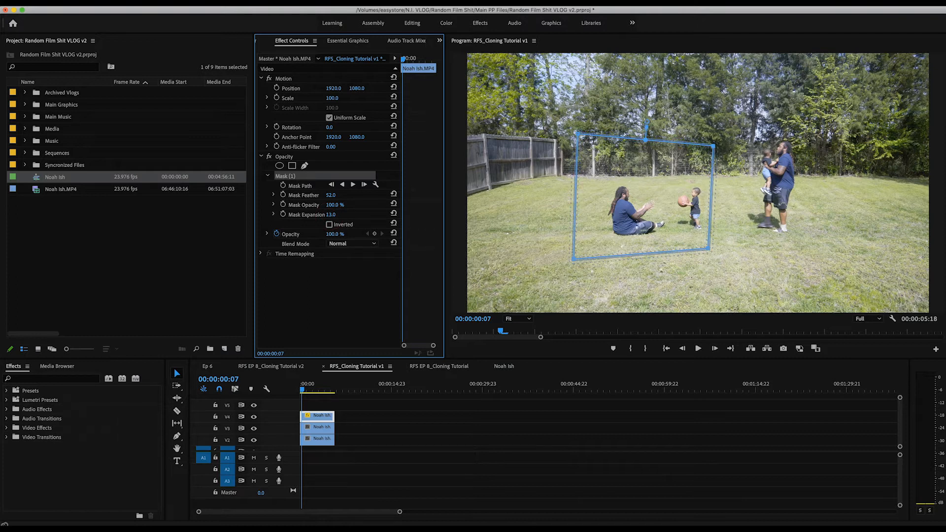
pyautogui.click(389, 418)
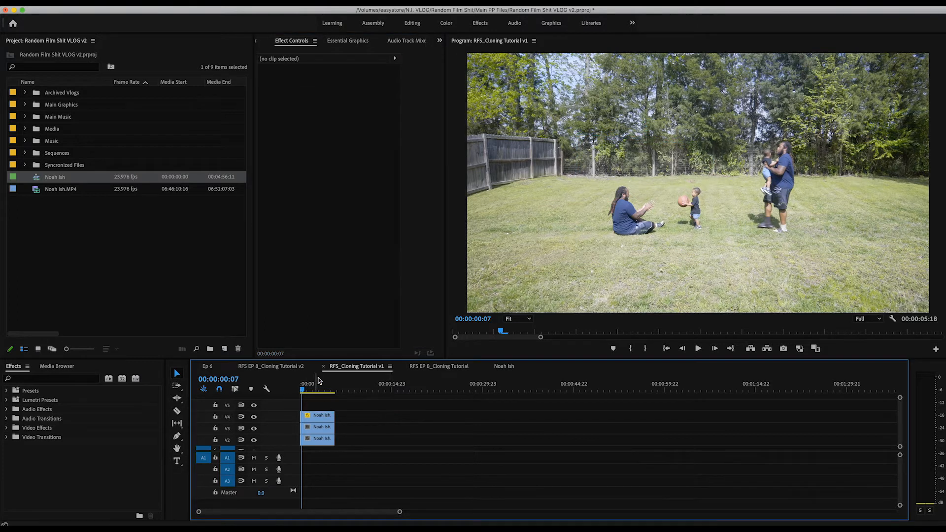
pyautogui.click(309, 390)
# Step: Set the mask expansion on the V4 clip to 17
pyautogui.click(318, 416)
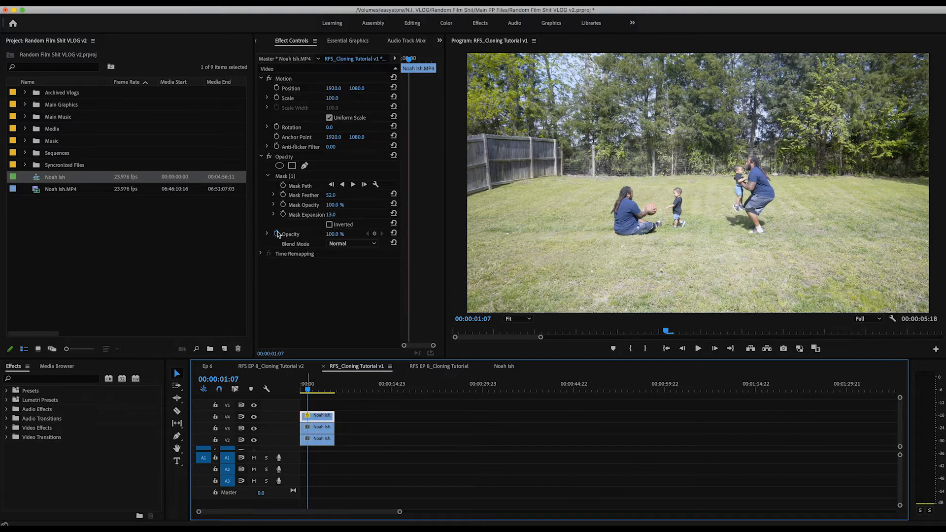
pyautogui.click(279, 177)
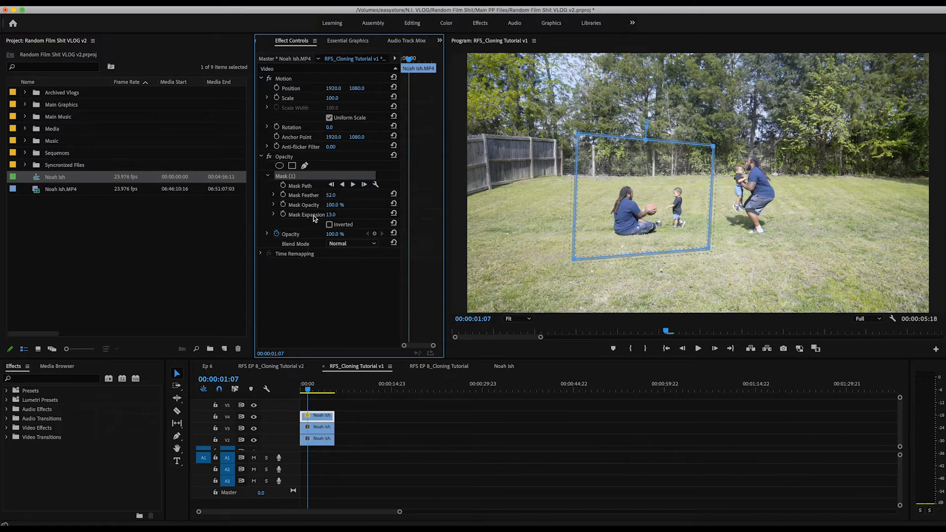
pyautogui.moveTo(334, 217); pyautogui.dragTo(336, 217)
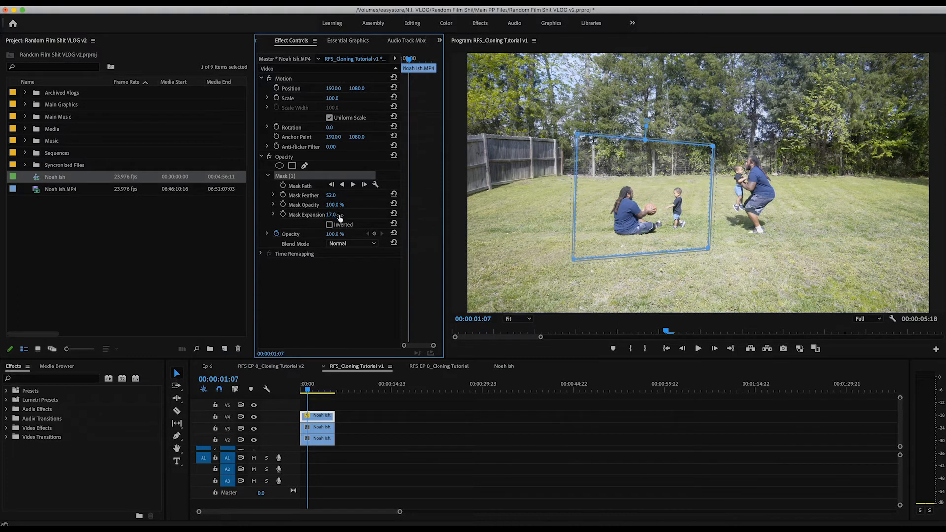
pyautogui.click(292, 161)
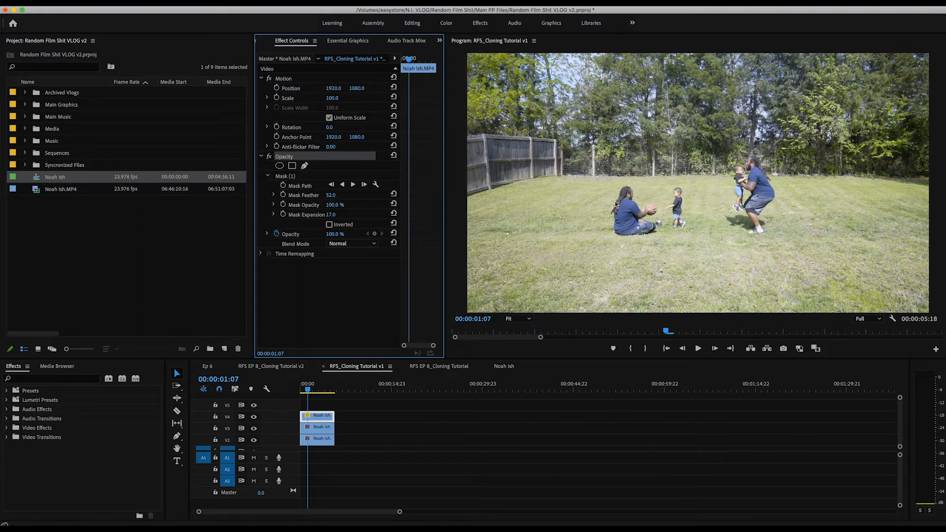
# Step: Play the composite from the start to check the blended edges of the V4 mask
pyautogui.click(302, 395)
pyautogui.click(301, 390)
pyautogui.press('space')
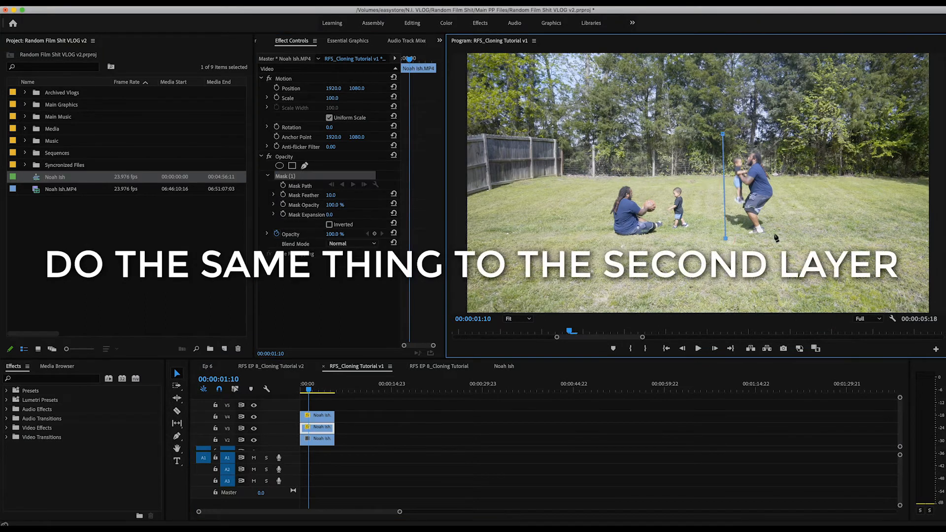
# Step: Mask the man lifting the child on the V3 clip with a feather of 25 and an expansion of 26, and play the composite
pyautogui.moveTo(723, 133); pyautogui.dragTo(711, 104)
pyautogui.moveTo(726, 239); pyautogui.dragTo(714, 233)
pyautogui.moveTo(801, 199); pyautogui.dragTo(795, 209)
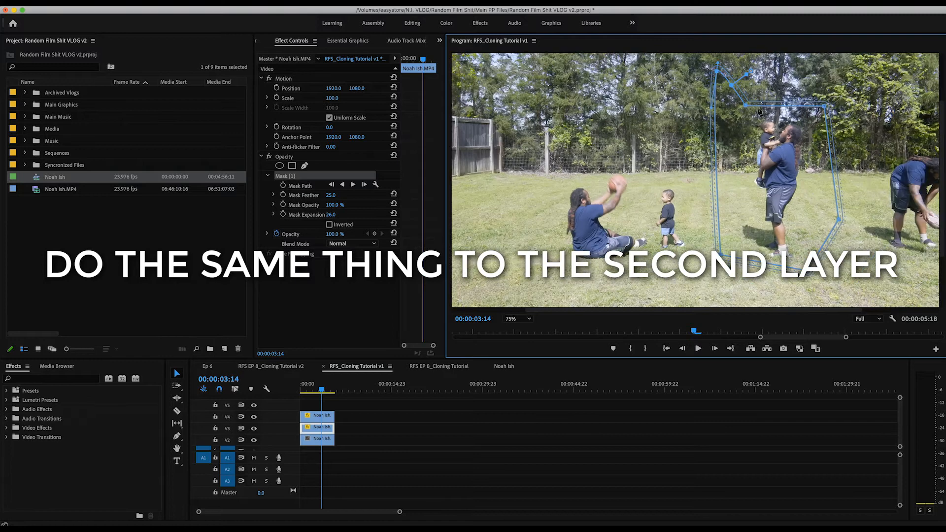
pyautogui.moveTo(760, 112); pyautogui.dragTo(758, 90)
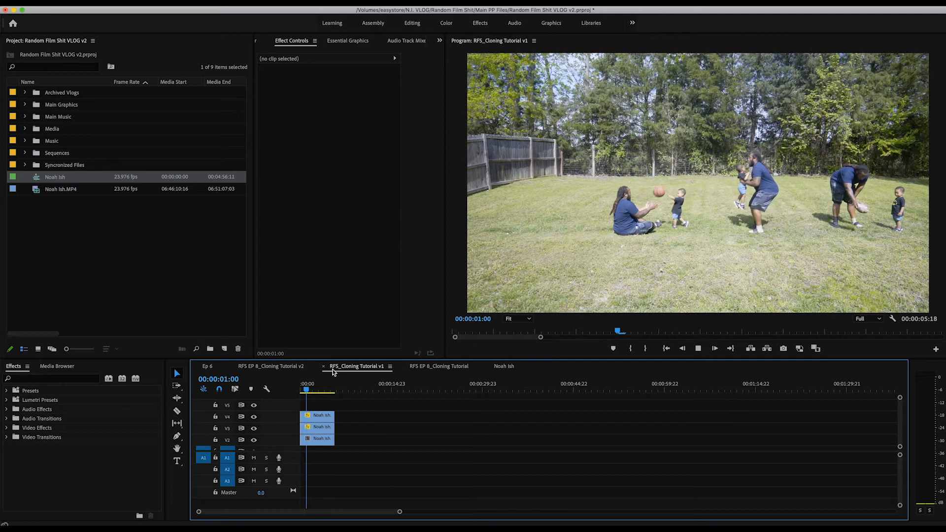
pyautogui.press('space')
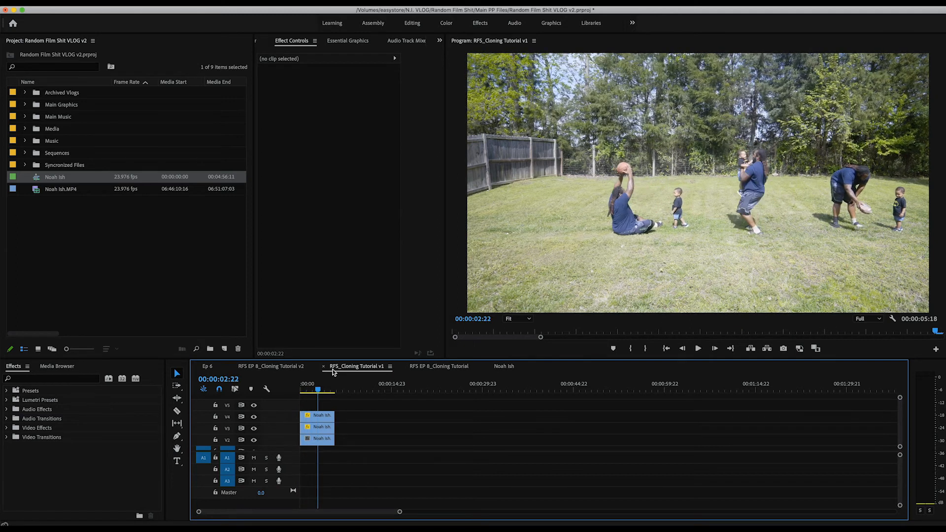
pyautogui.press('space')
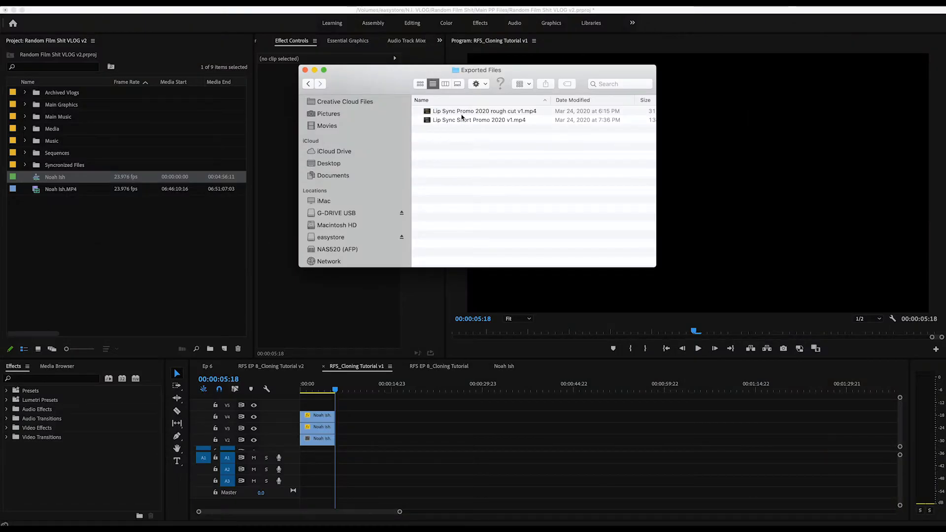
# Step: Switch to Finder, preview Lip Sync Short Promo 2020 v1.mp4 and skim through its cloned performers to about 01:01
pyautogui.click(463, 120)
pyautogui.press('space')
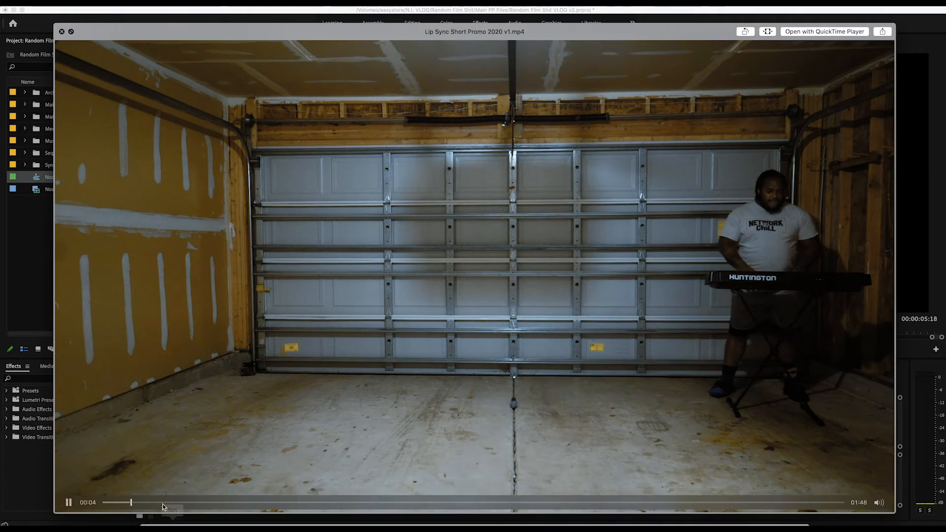
pyautogui.click(180, 502)
pyautogui.moveTo(181, 501); pyautogui.dragTo(466, 306)
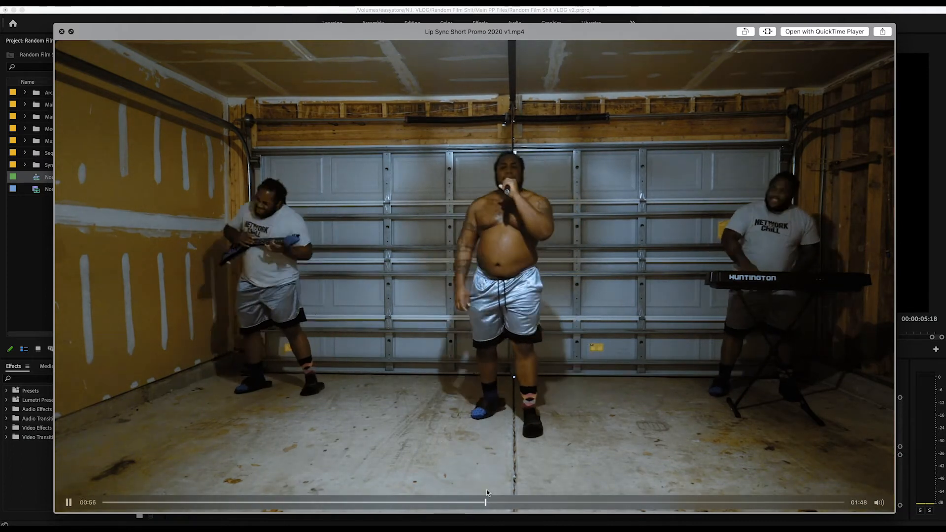
pyautogui.click(503, 501)
pyautogui.moveTo(504, 501); pyautogui.dragTo(523, 491)
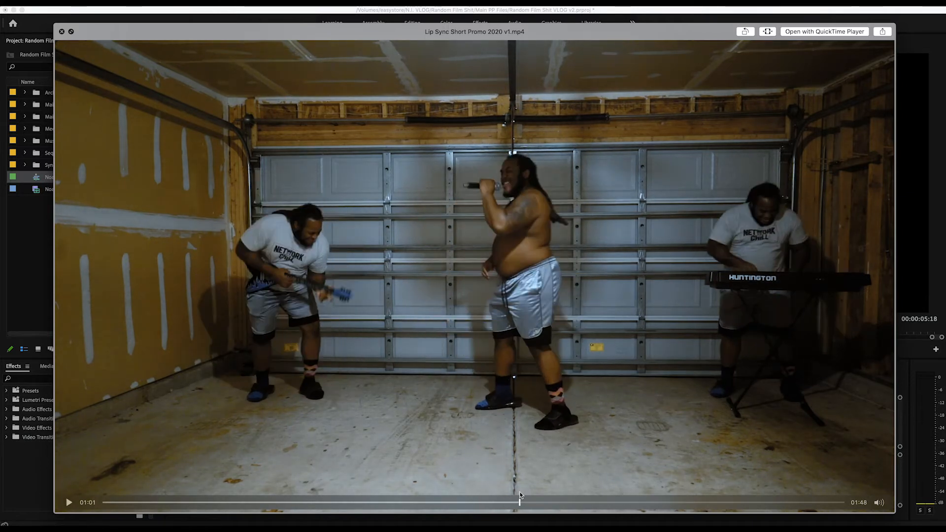
pyautogui.press('space')
pyautogui.press('space')
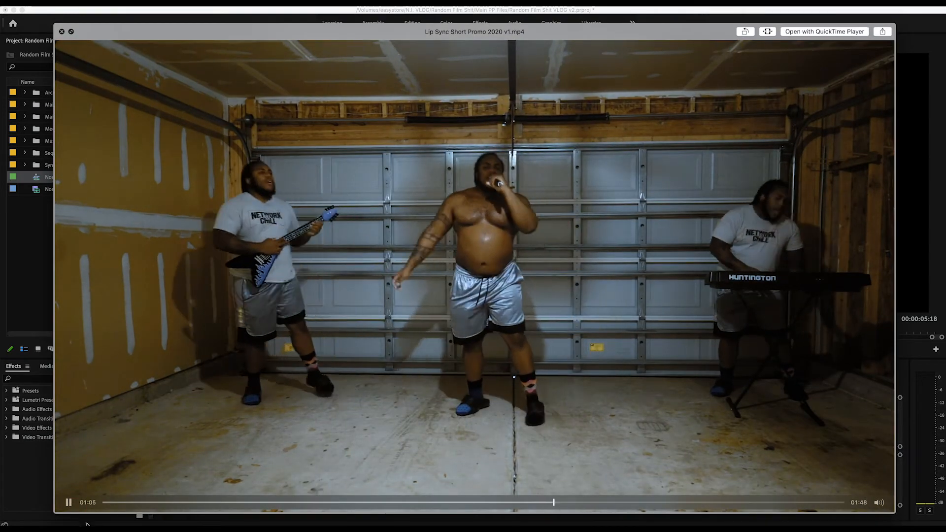
# Step: Examine how the three performers move together between about 01:05 and 01:06 of the lip sync promo, and close the preview
pyautogui.click(533, 469)
pyautogui.moveTo(557, 499); pyautogui.dragTo(548, 502)
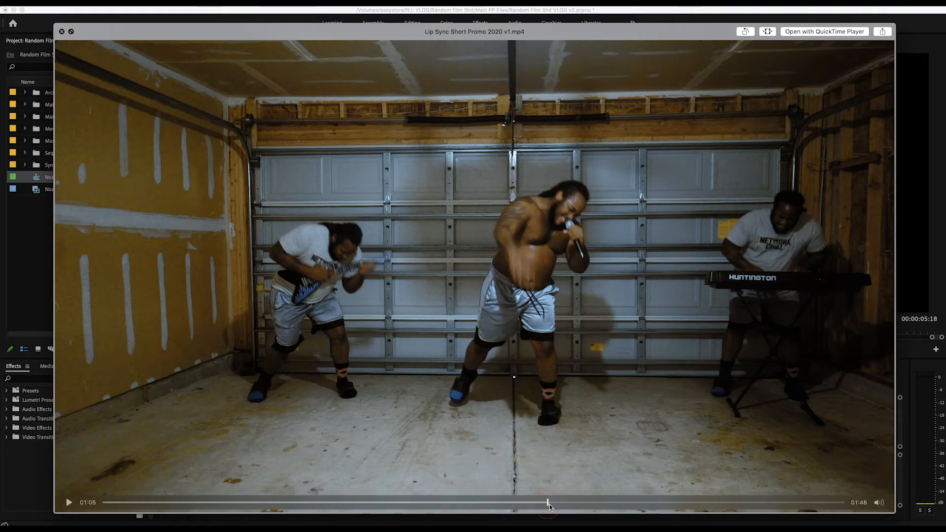
pyautogui.click(549, 504)
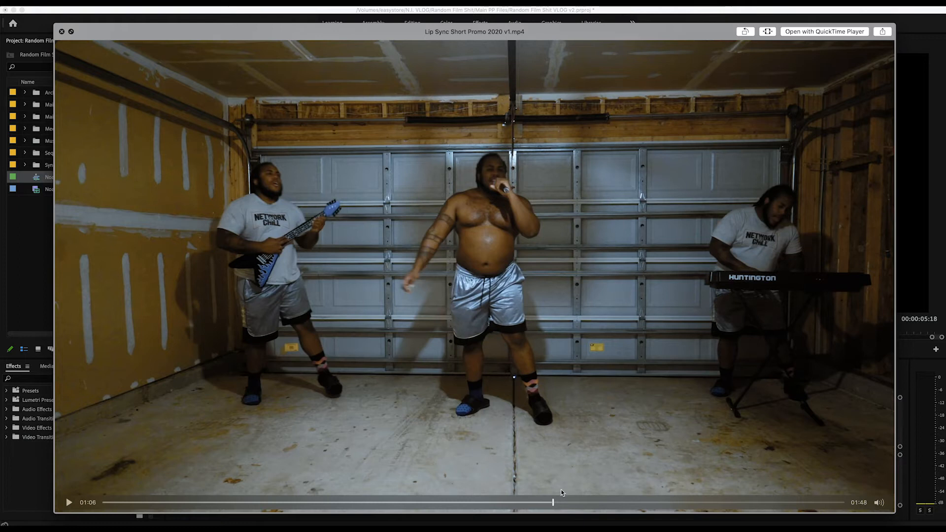
pyautogui.moveTo(554, 508); pyautogui.dragTo(549, 505)
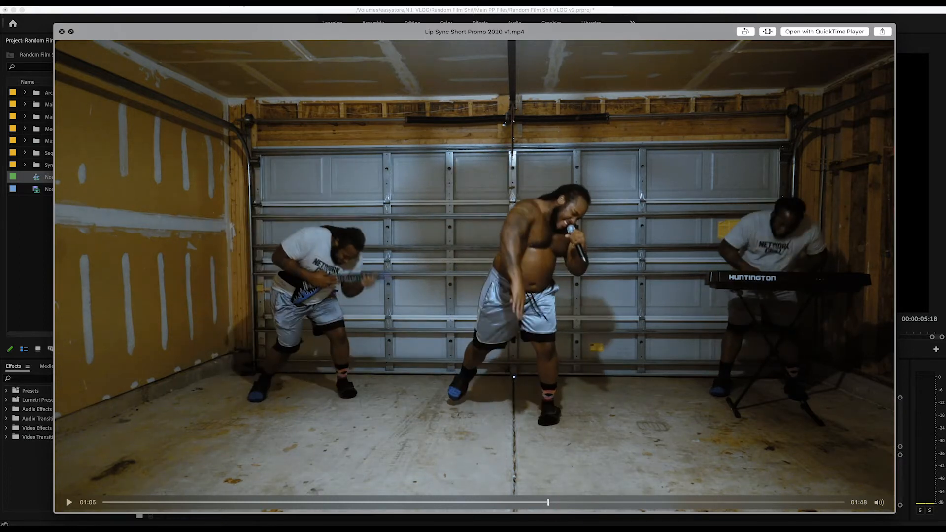
pyautogui.press('space')
# Step: Preview EP 8 - Cloning Tutorial TEASER v1.mp4 and pause it on the wide garage shot at about 00:05
pyautogui.press('Down')
pyautogui.press('space')
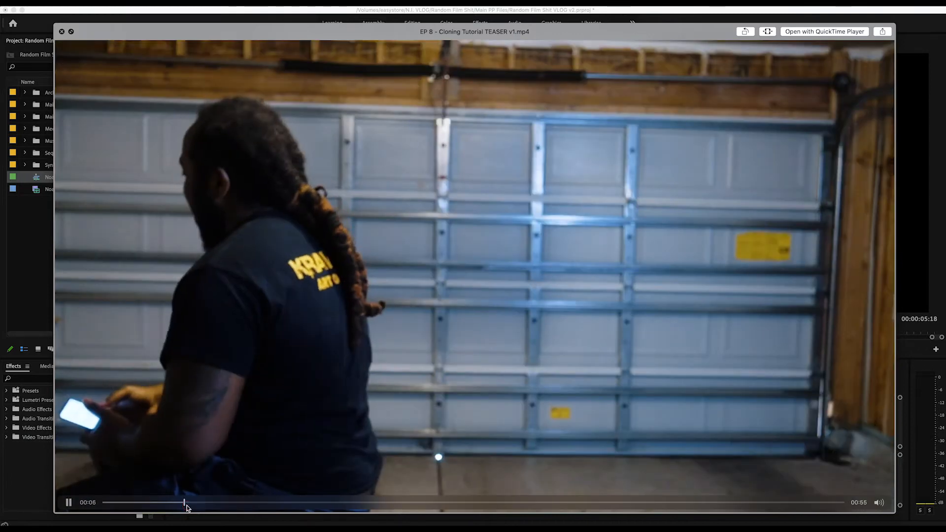
pyautogui.click(165, 504)
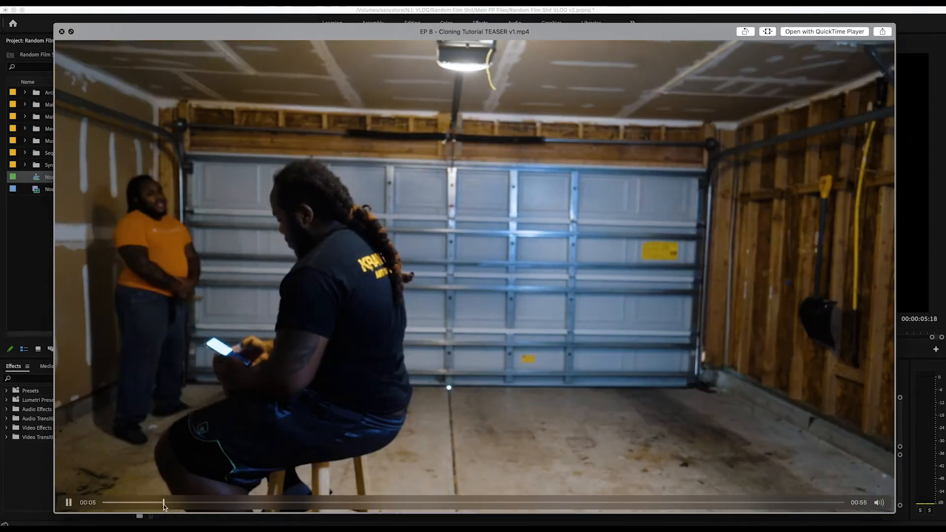
pyautogui.click(68, 503)
pyautogui.moveTo(168, 503); pyautogui.dragTo(161, 502)
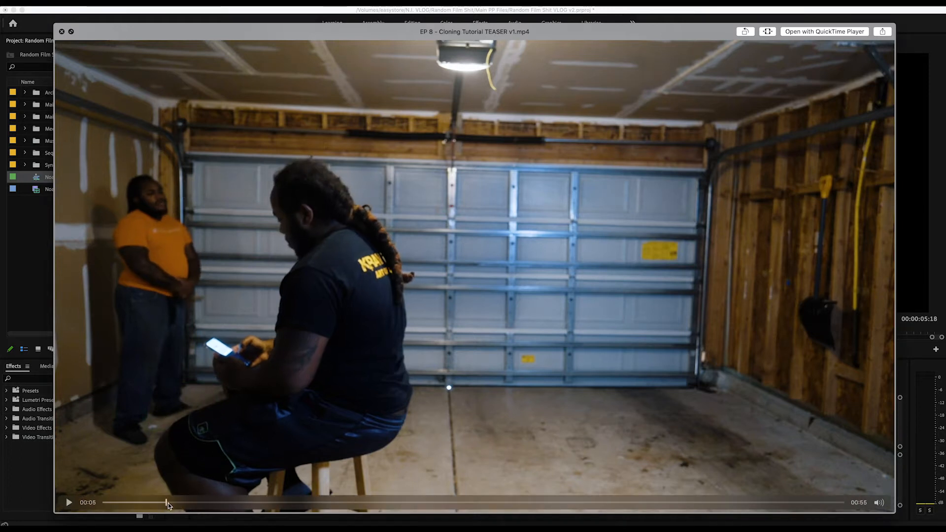
# Step: Compare the wide and close framings of the seated man around 00:05 to 00:06 in the teaser, and resume playback
pyautogui.click(185, 503)
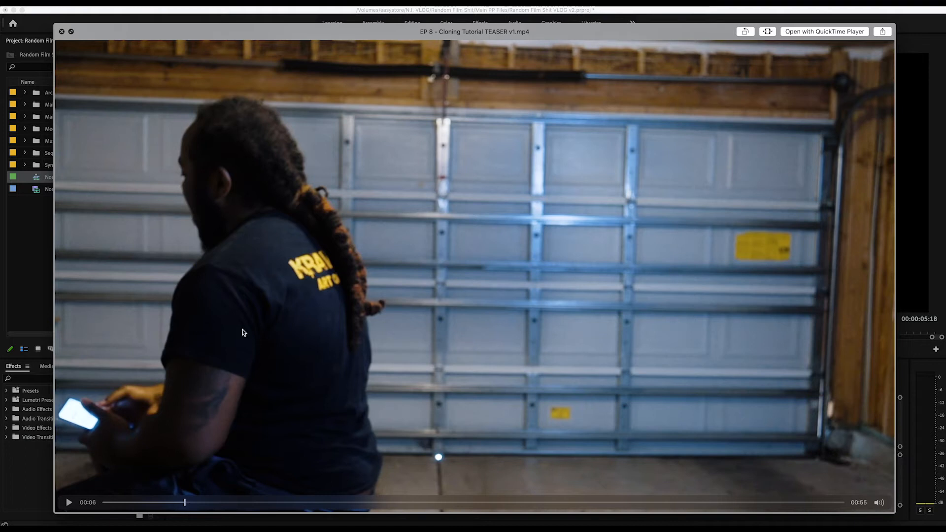
pyautogui.moveTo(185, 503); pyautogui.dragTo(176, 504)
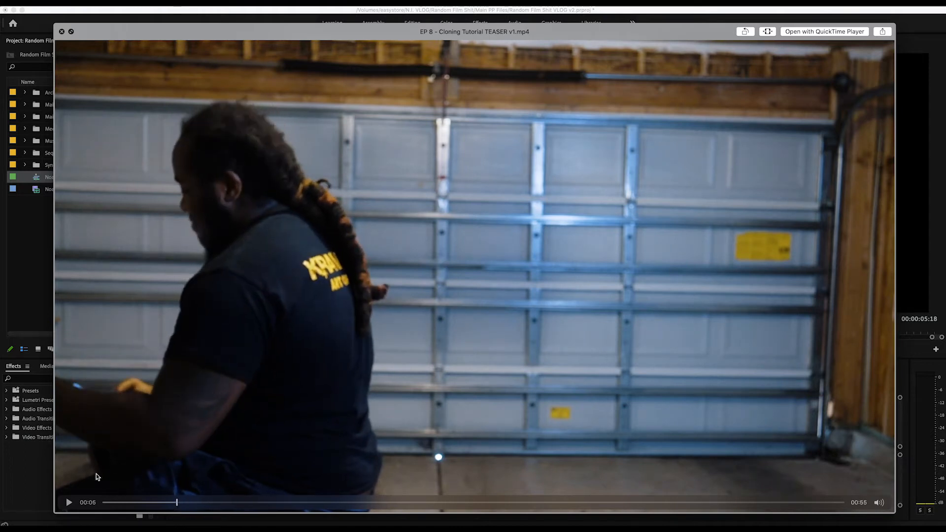
pyautogui.moveTo(180, 502); pyautogui.dragTo(169, 505)
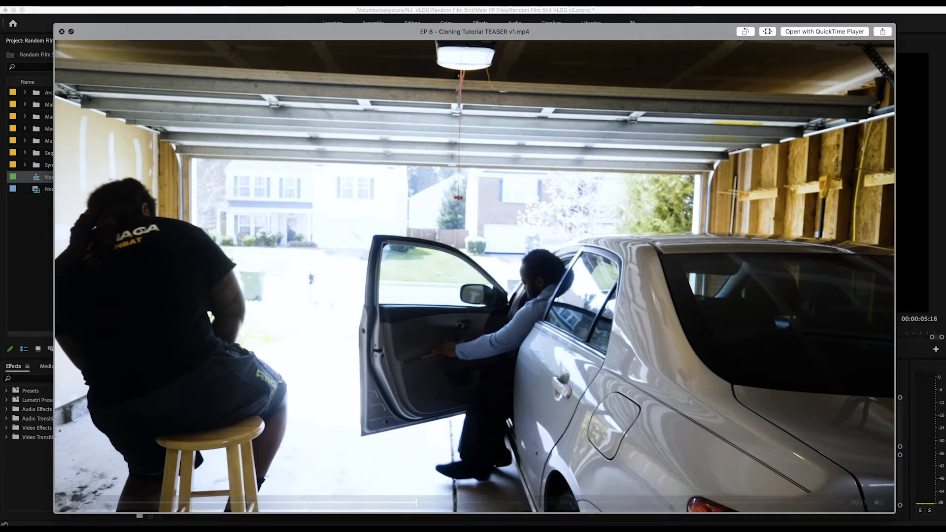
pyautogui.click(72, 502)
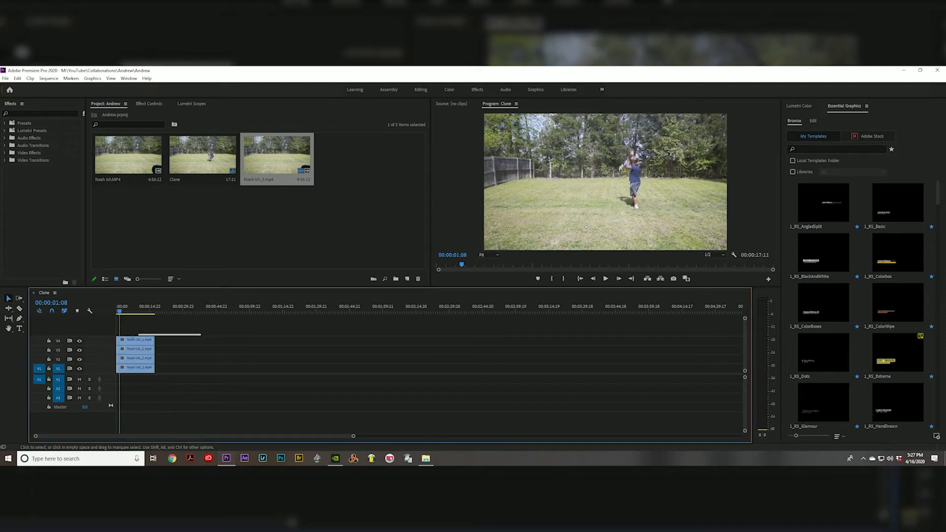
# Step: In the Premiere Pro Clone sequence, replace the four stacked clips on V1 to V4 with an After Effects composition
pyautogui.moveTo(201, 335); pyautogui.dragTo(118, 371)
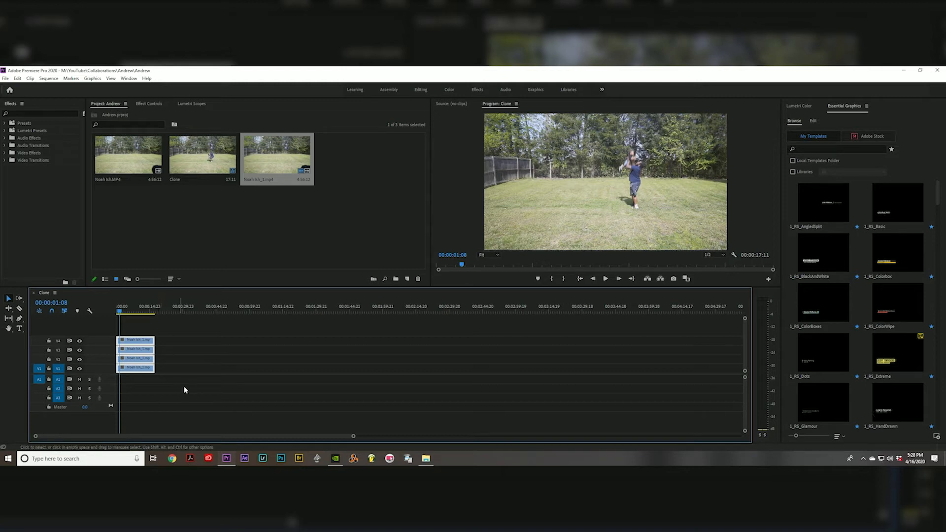
pyautogui.rightClick(146, 371)
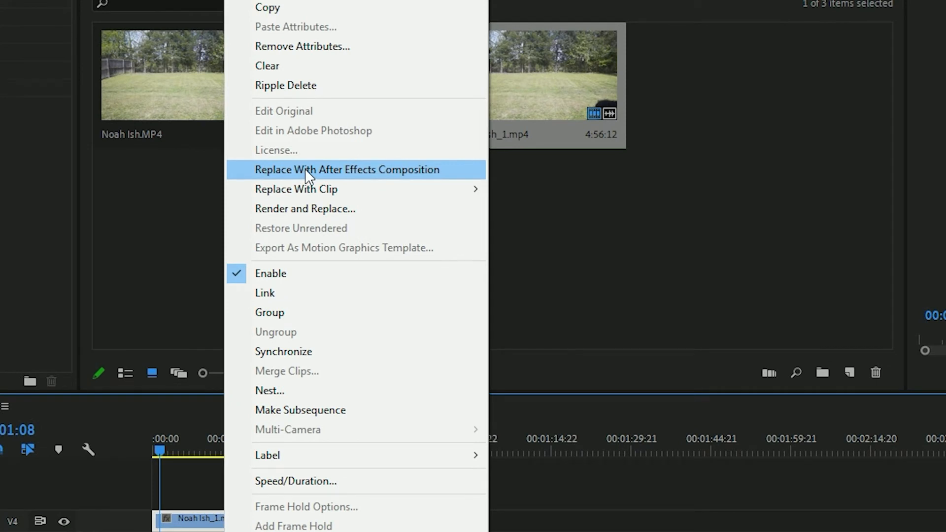
pyautogui.click(672, 501)
pyautogui.moveTo(542, 493); pyautogui.dragTo(155, 531)
pyautogui.rightClick(207, 518)
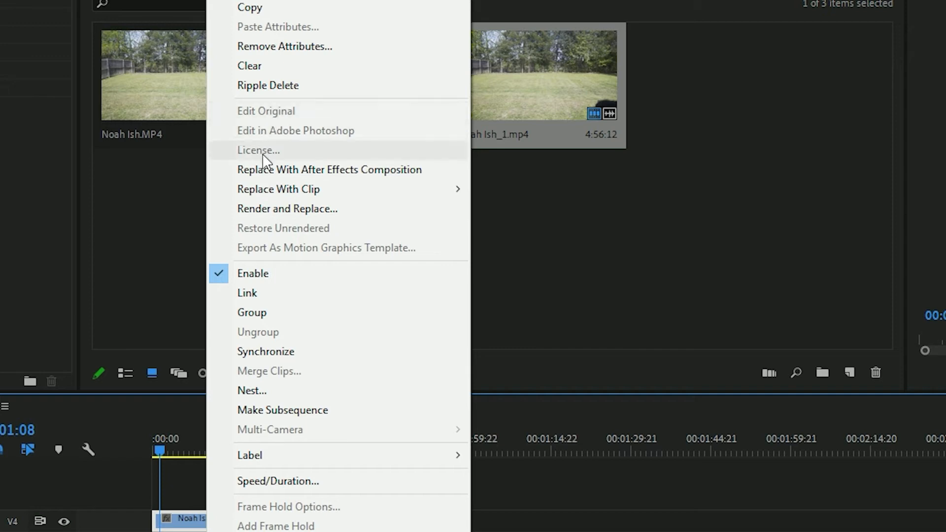
pyautogui.click(265, 170)
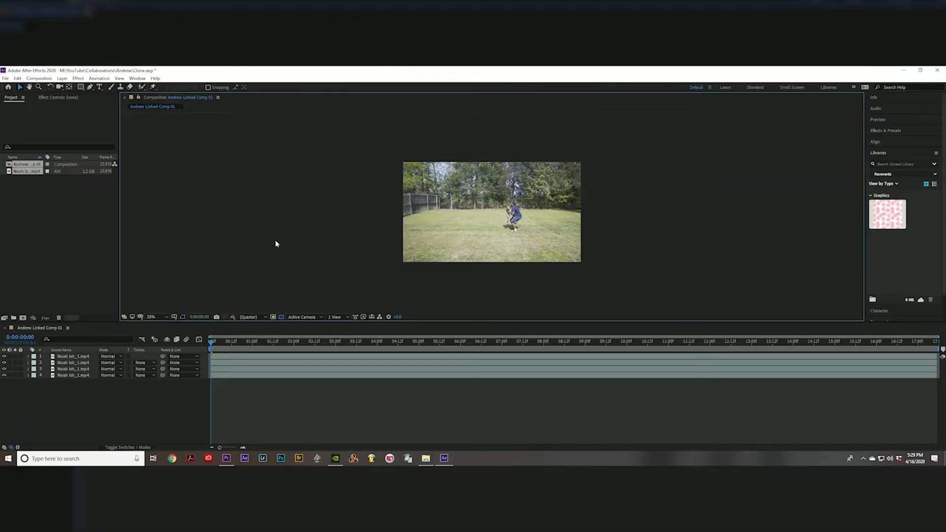
# Step: Fit the linked composition to the viewer and return to the first frame, 0:00:00:00
pyautogui.moveTo(235, 339)
pyautogui.mouseDown()
pyautogui.moveTo(339, 345)
pyautogui.moveTo(218, 345)
pyautogui.mouseUp()
pyautogui.click(164, 317)
pyautogui.click(167, 186)
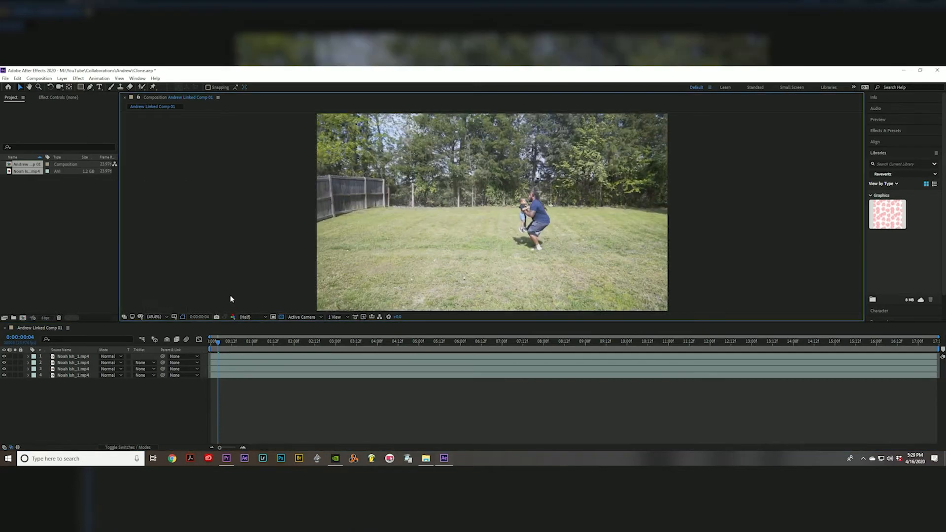
pyautogui.moveTo(217, 340); pyautogui.dragTo(214, 340)
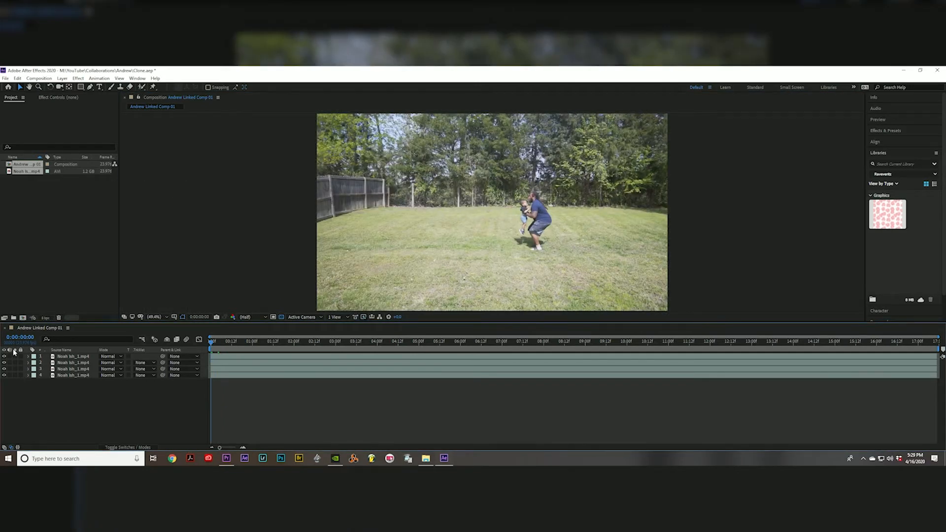
# Step: Toggle the visibility of the top three layers one by one to compare the take on each layer
pyautogui.moveTo(4, 359); pyautogui.dragTo(4, 371)
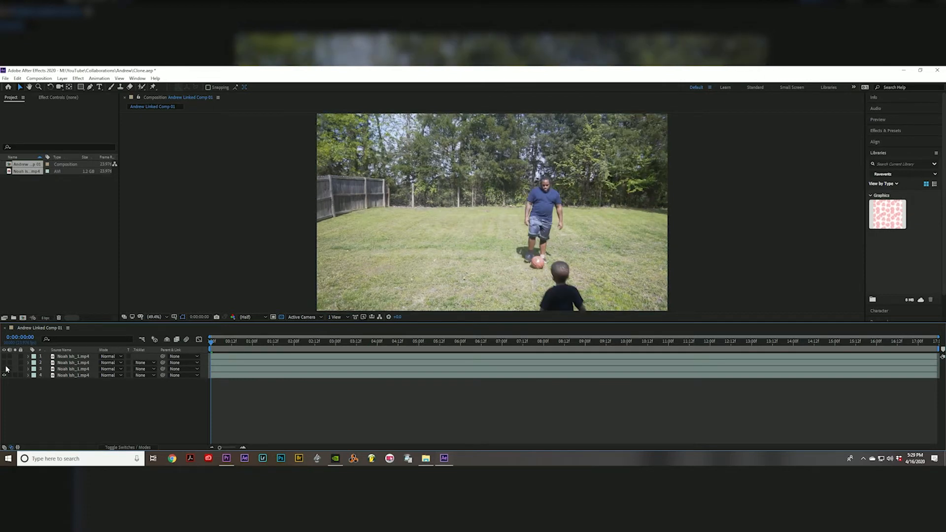
pyautogui.click(5, 371)
pyautogui.click(5, 371)
pyautogui.click(4, 363)
pyautogui.click(4, 364)
pyautogui.click(4, 357)
pyautogui.click(4, 358)
pyautogui.click(4, 358)
pyautogui.click(4, 357)
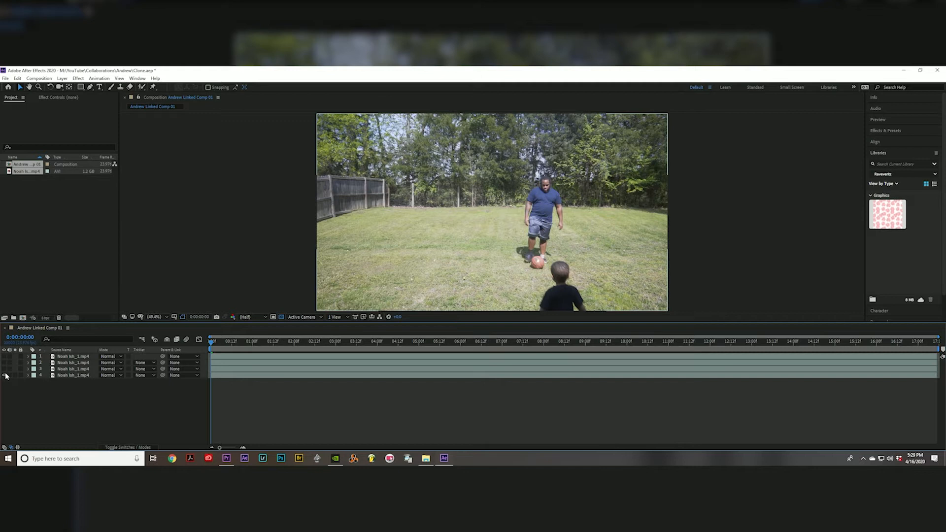
# Step: Hide the bottom layer with the soccer ball take and delete it from the composition
pyautogui.click(5, 375)
pyautogui.click(61, 375)
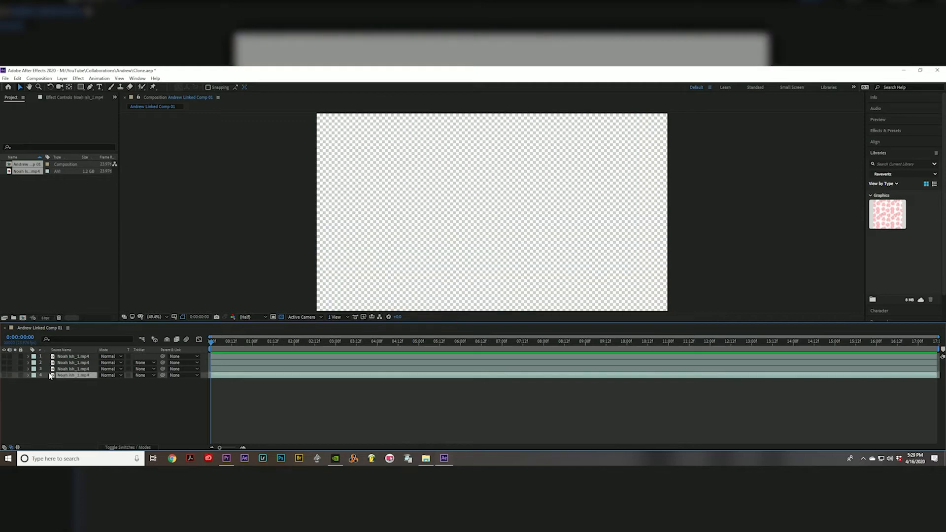
pyautogui.press('Delete')
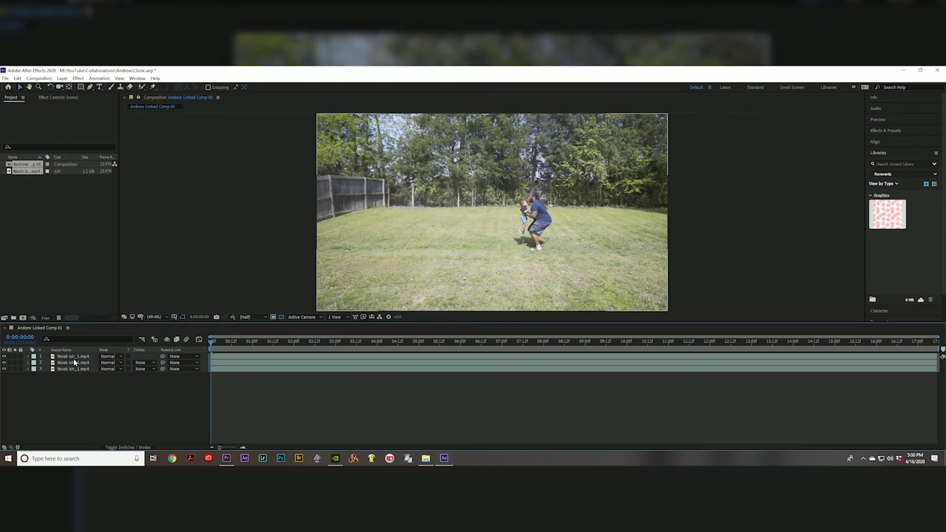
# Step: On the top layer, start a Pen mask with three points curving from above the man's head down past the child, and preview the motion
pyautogui.click(78, 356)
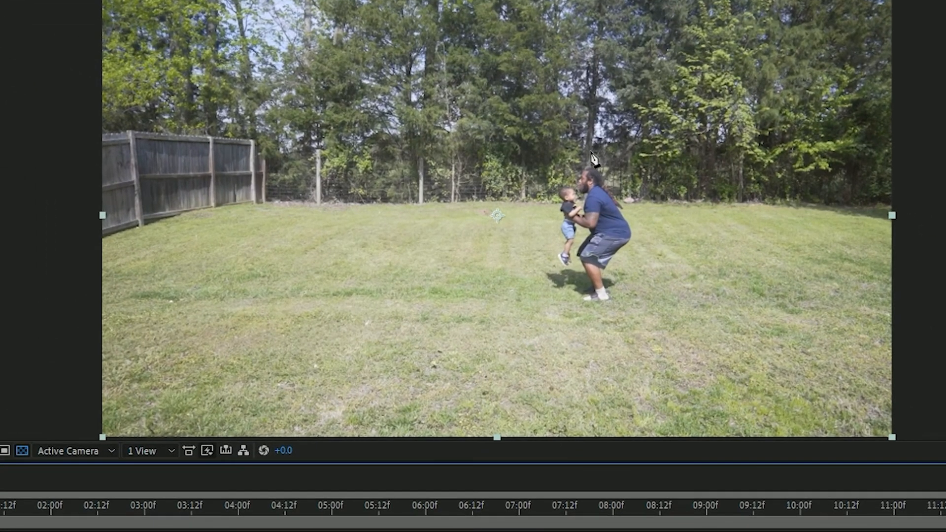
pyautogui.moveTo(581, 146); pyautogui.dragTo(570, 149)
pyautogui.click(533, 197)
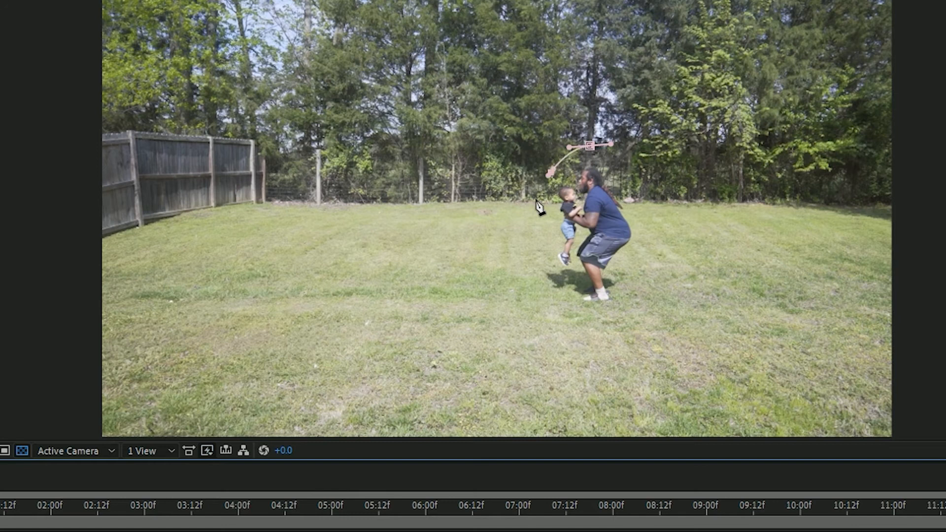
pyautogui.press('space')
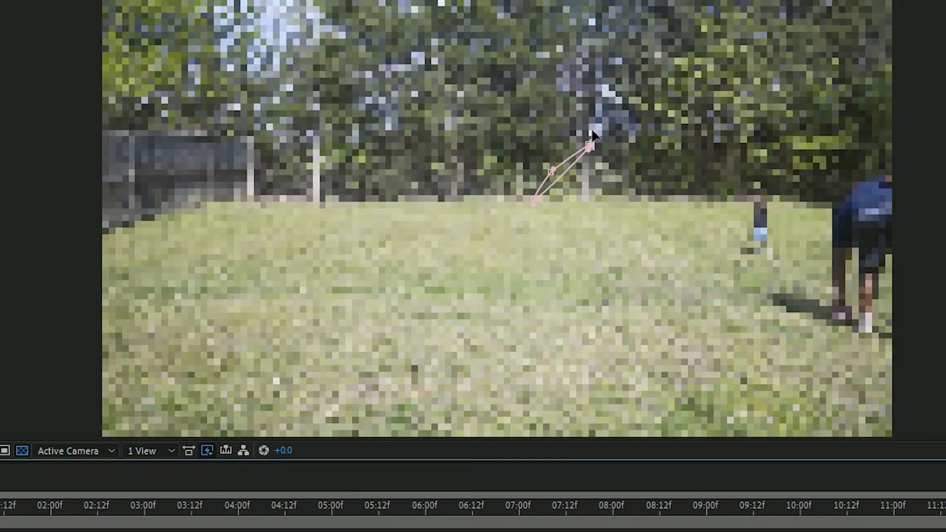
pyautogui.press('space')
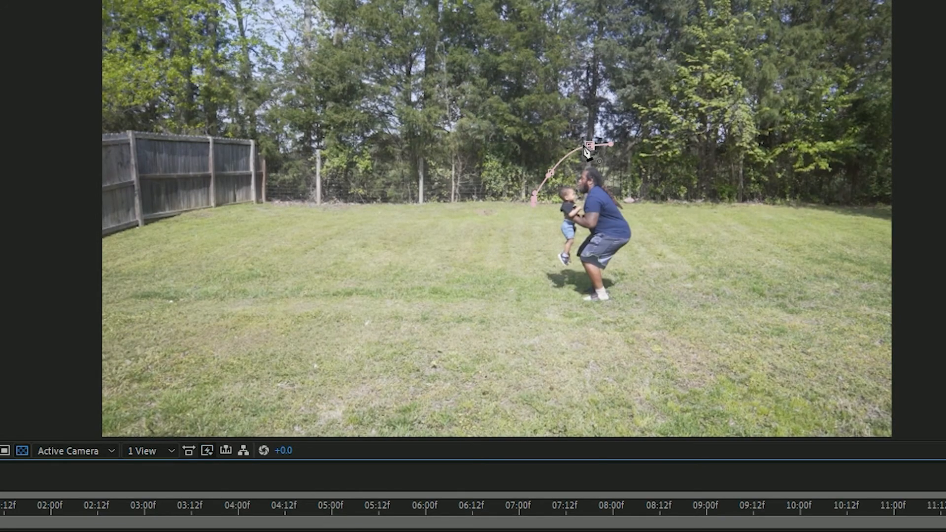
# Step: At the frame with the child in mid-air, raise the mask's top point above the child and move the lower two points outward
pyautogui.moveTo(590, 144); pyautogui.dragTo(589, 103)
pyautogui.press('space')
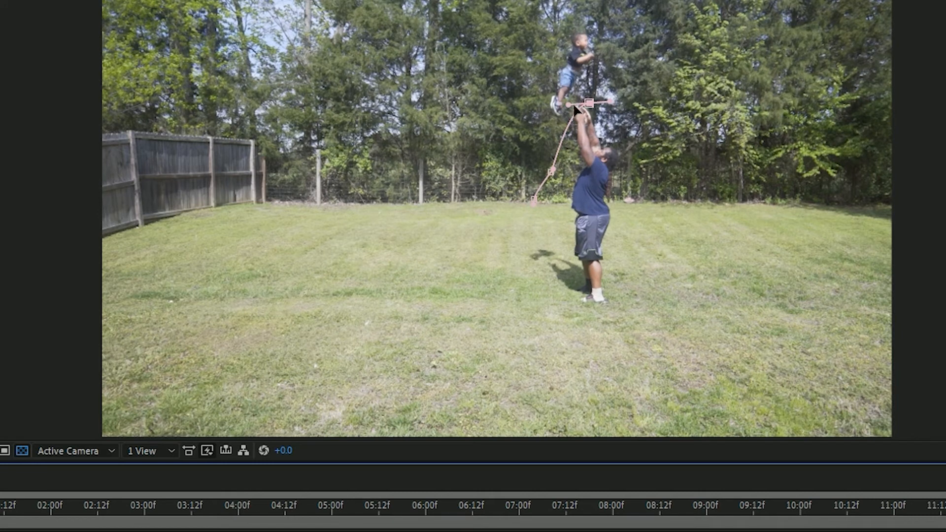
pyautogui.moveTo(586, 108); pyautogui.dragTo(568, 21)
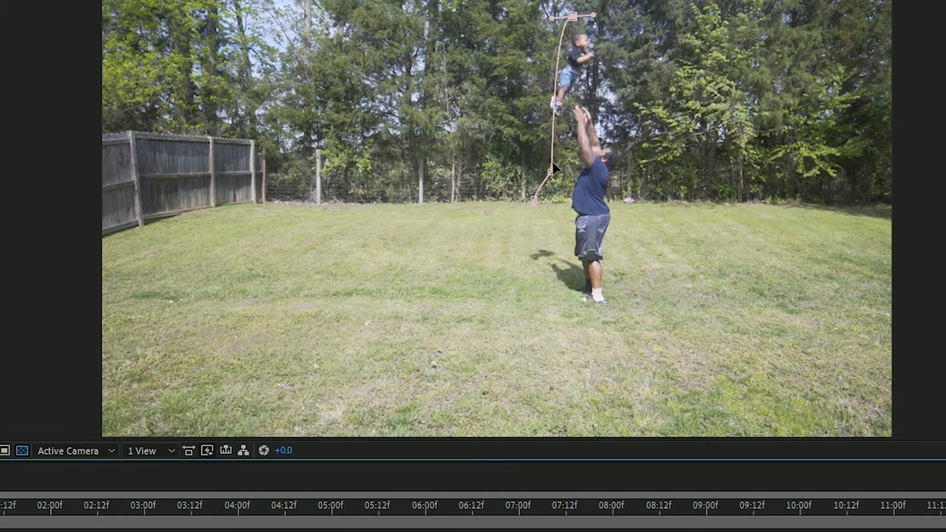
pyautogui.moveTo(551, 175); pyautogui.dragTo(528, 200)
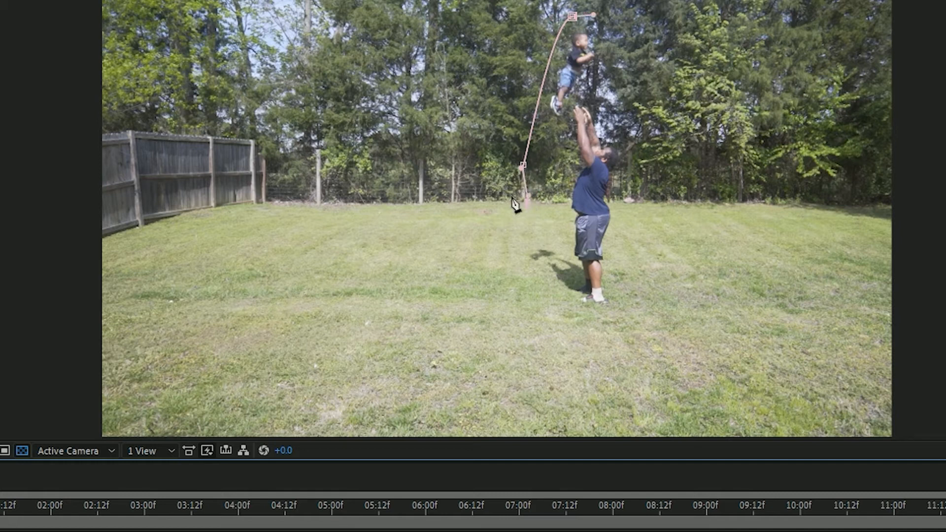
# Step: Complete the top layer's mask with points around the man's feet and far side, closing it at the point above the child
pyautogui.click(530, 272)
pyautogui.click(541, 319)
pyautogui.click(603, 340)
pyautogui.click(665, 295)
pyautogui.click(664, 211)
pyautogui.click(649, 123)
pyautogui.click(663, 58)
pyautogui.click(572, 16)
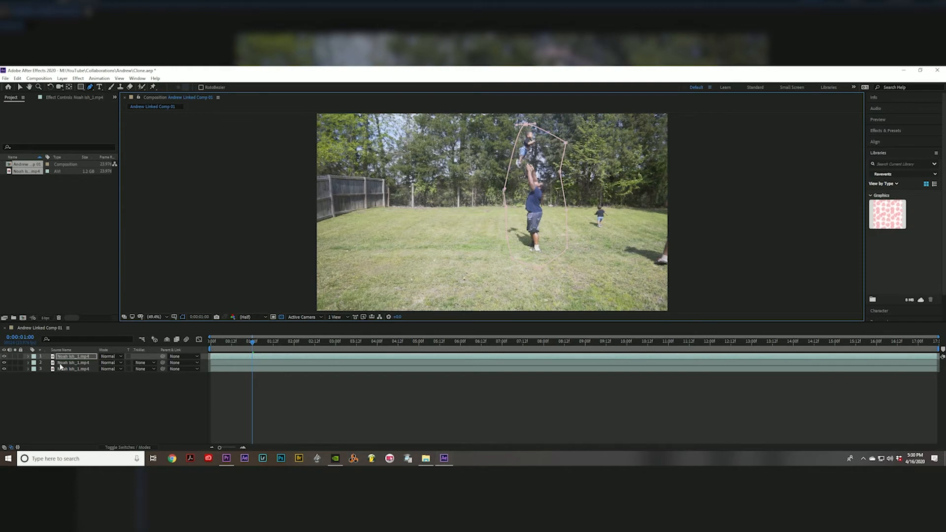
# Step: Set the mask feather on the top layer to 44 pixels and preview the blend
pyautogui.press('f')
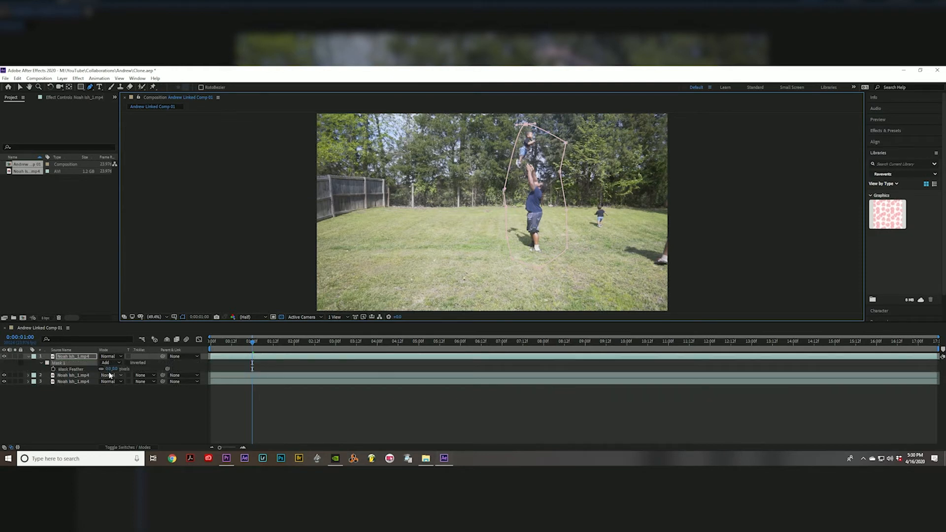
pyautogui.moveTo(108, 369); pyautogui.dragTo(124, 369)
pyautogui.press('space')
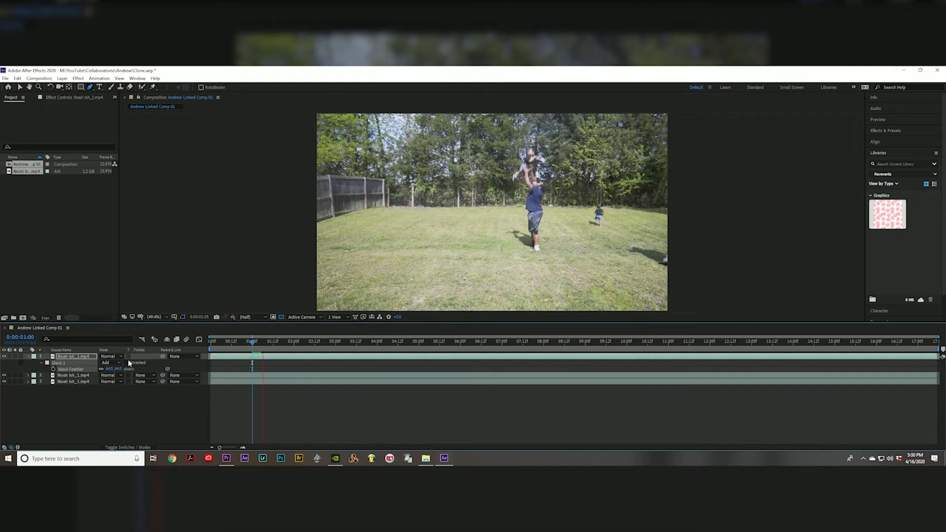
# Step: Keyframe the top layer's mask path from 0:00:14:03, shift the mask to follow the man as he walks off, and preview the motion
pyautogui.click(273, 340)
pyautogui.moveTo(278, 348); pyautogui.dragTo(846, 388)
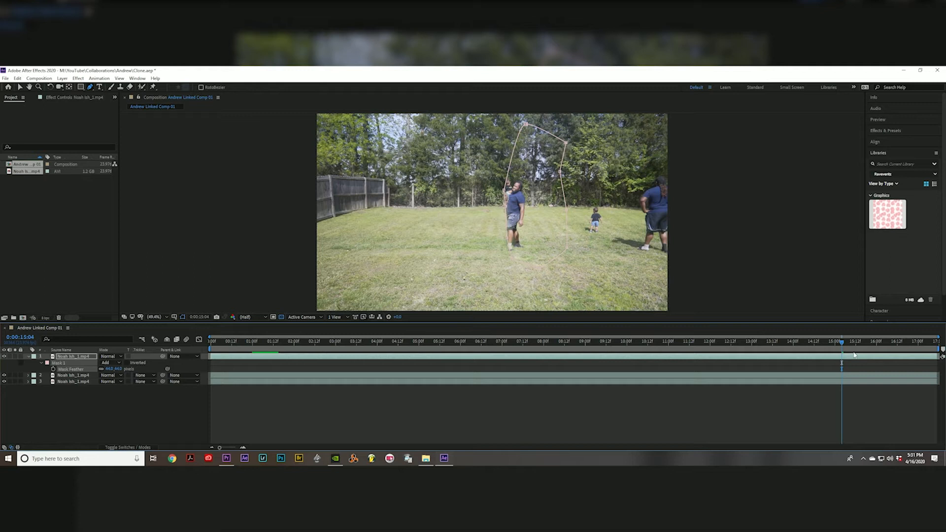
pyautogui.moveTo(842, 341); pyautogui.dragTo(798, 341)
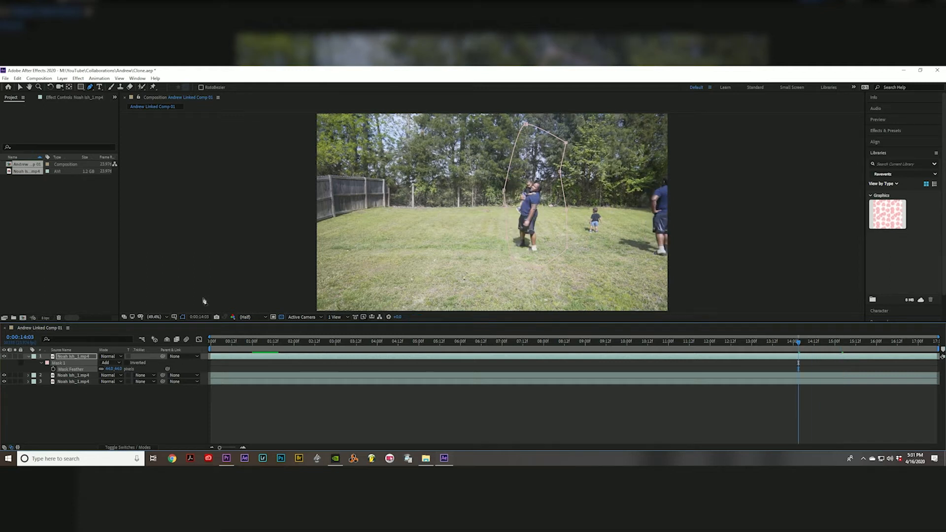
pyautogui.click(43, 363)
pyautogui.click(42, 363)
pyautogui.click(41, 362)
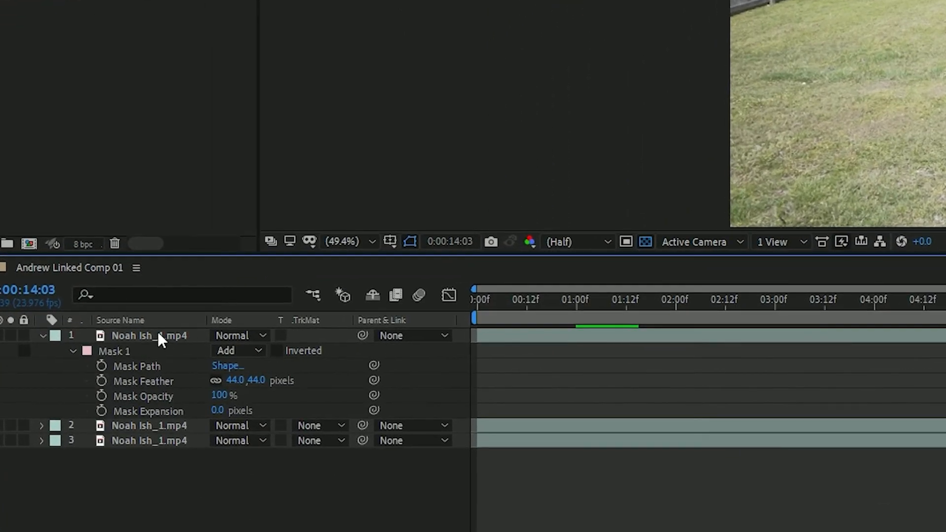
pyautogui.click(101, 366)
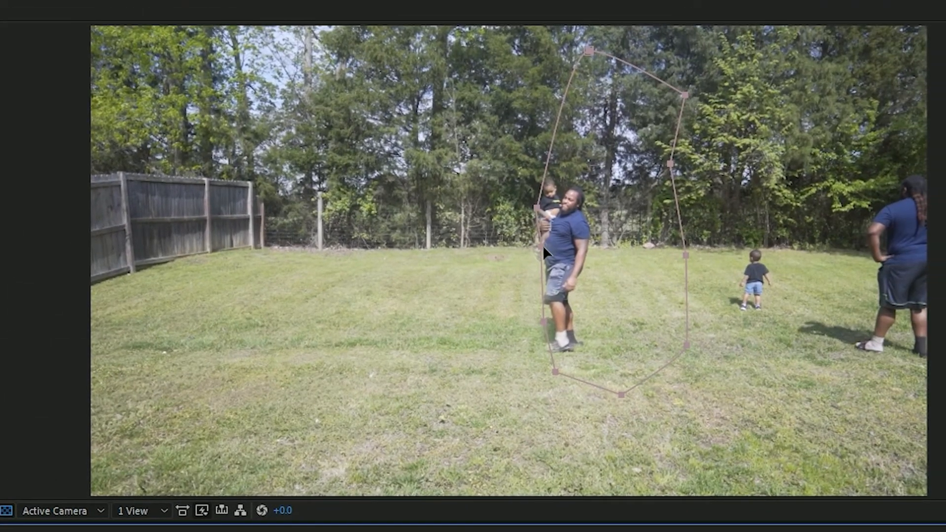
pyautogui.moveTo(542, 244); pyautogui.dragTo(496, 253)
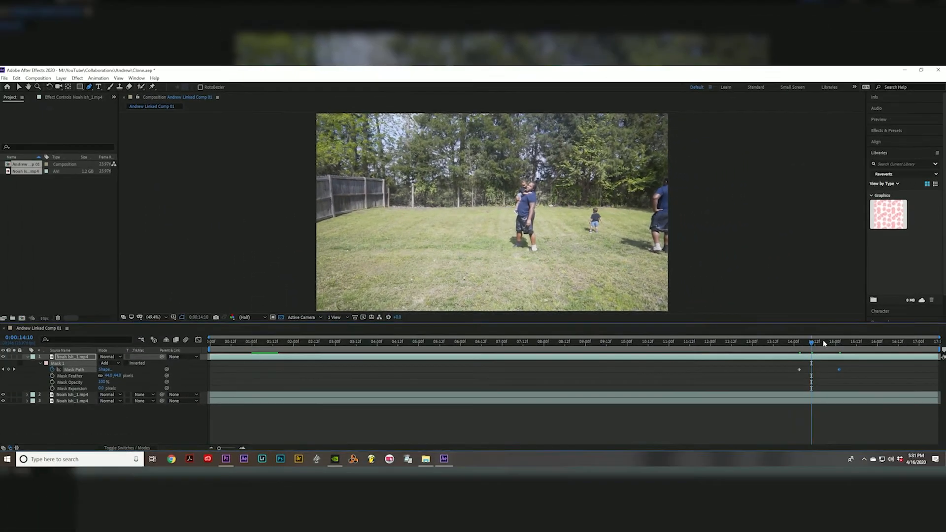
pyautogui.press('space')
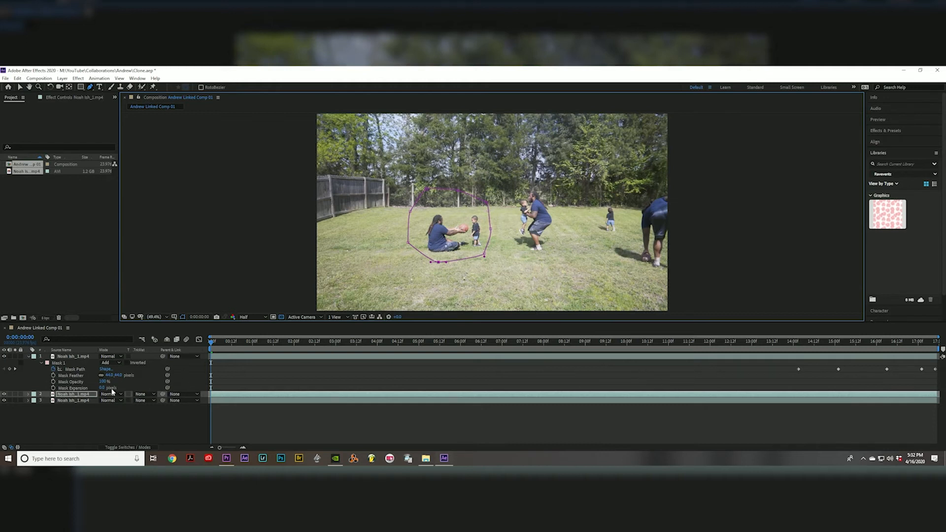
# Step: Feather the mask around the seated man on the second layer and check the composite from 0:00:12:23 on
pyautogui.press('f')
pyautogui.moveTo(109, 407); pyautogui.dragTo(123, 407)
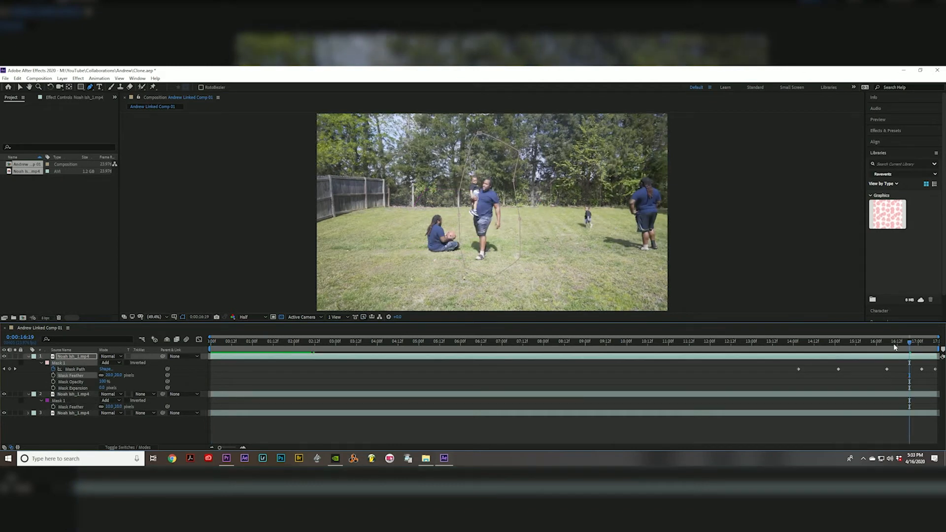
pyautogui.moveTo(895, 345); pyautogui.dragTo(749, 341)
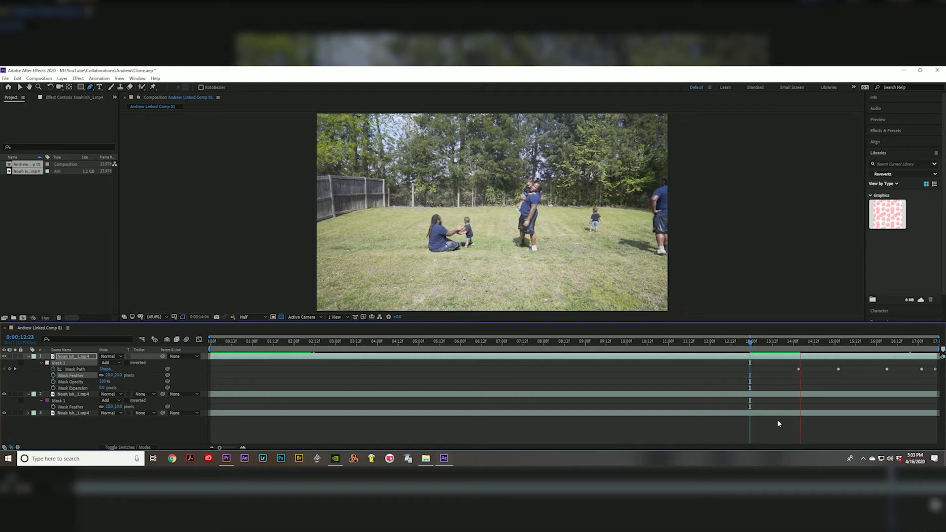
pyautogui.press('space')
pyautogui.scroll(3, 552, 214)
pyautogui.moveTo(654, 188); pyautogui.dragTo(538, 245)
pyautogui.scroll(-4, 522, 186)
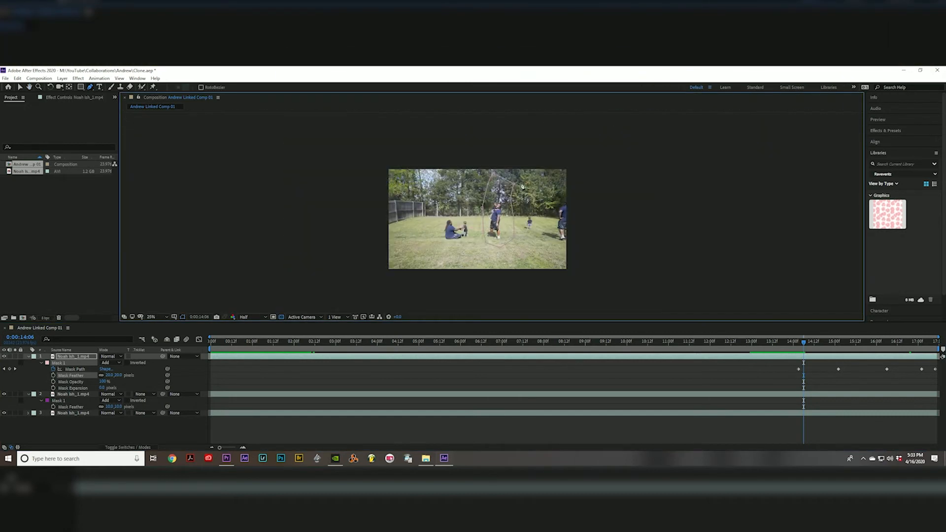
pyautogui.scroll(2, 522, 187)
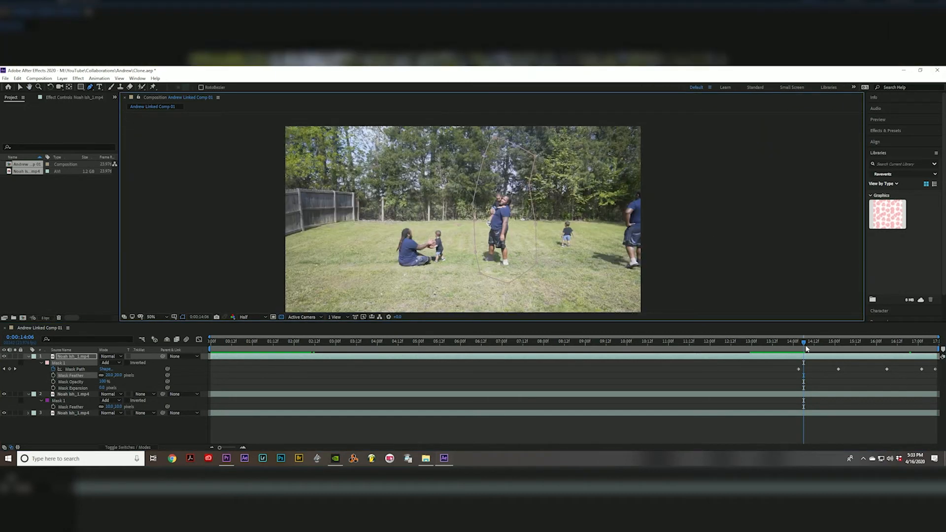
# Step: End the work area at 0:00:15:13, trim the composition to it, and scrub through the shortened clip
pyautogui.moveTo(804, 341); pyautogui.dragTo(857, 341)
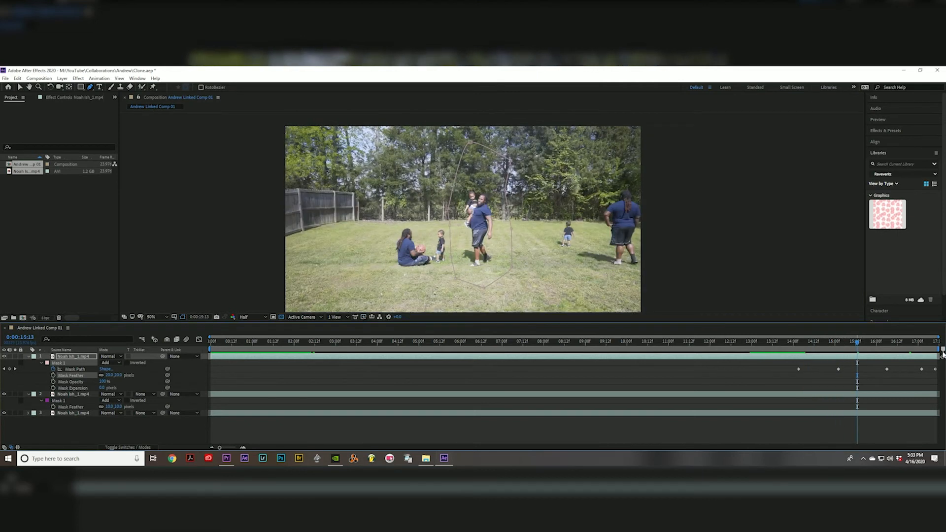
pyautogui.moveTo(941, 353); pyautogui.dragTo(861, 344)
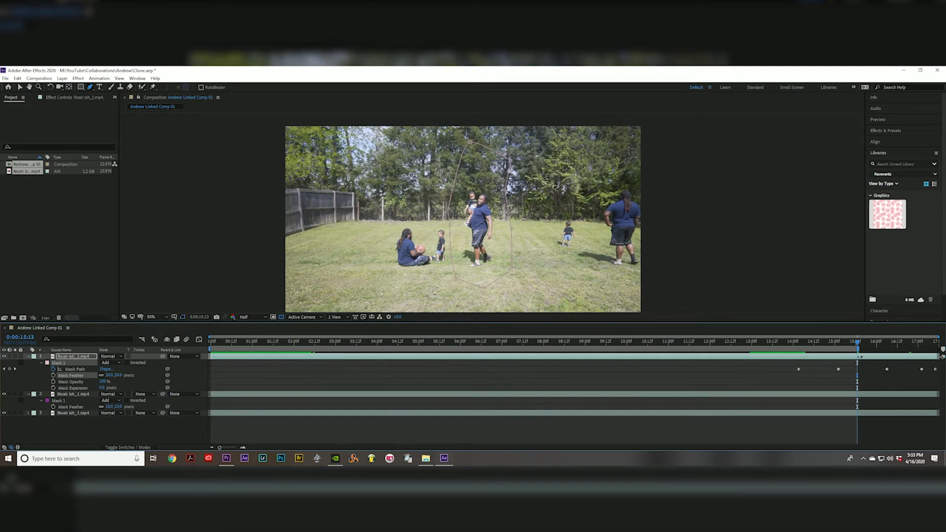
pyautogui.rightClick(835, 350)
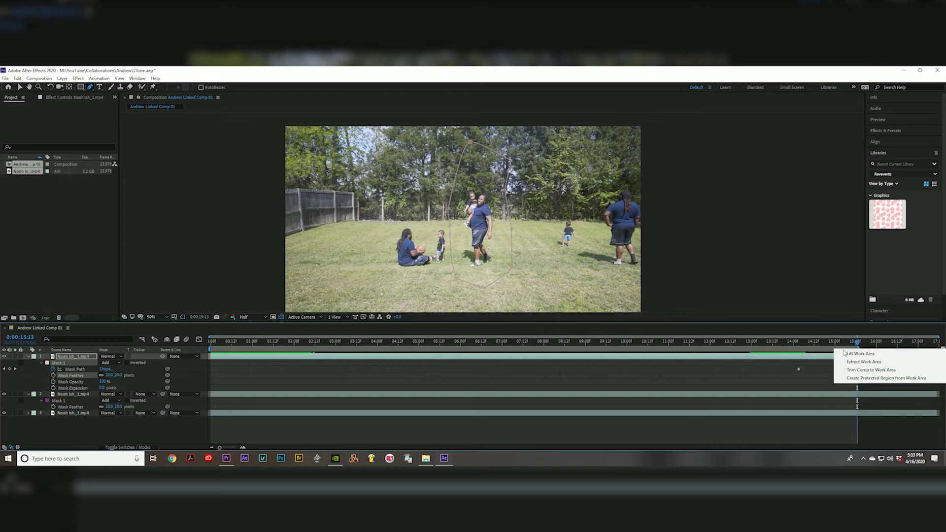
pyautogui.click(854, 371)
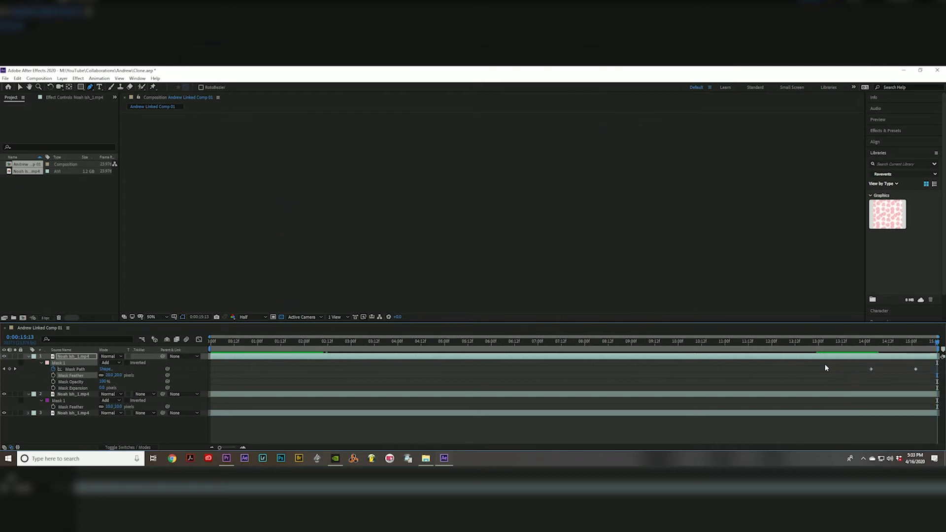
pyautogui.click(339, 341)
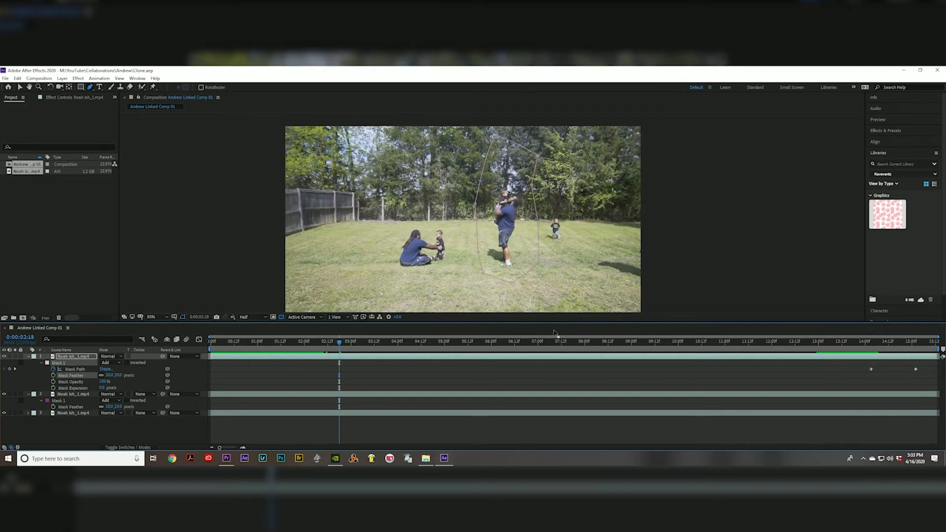
pyautogui.moveTo(344, 343); pyautogui.dragTo(849, 383)
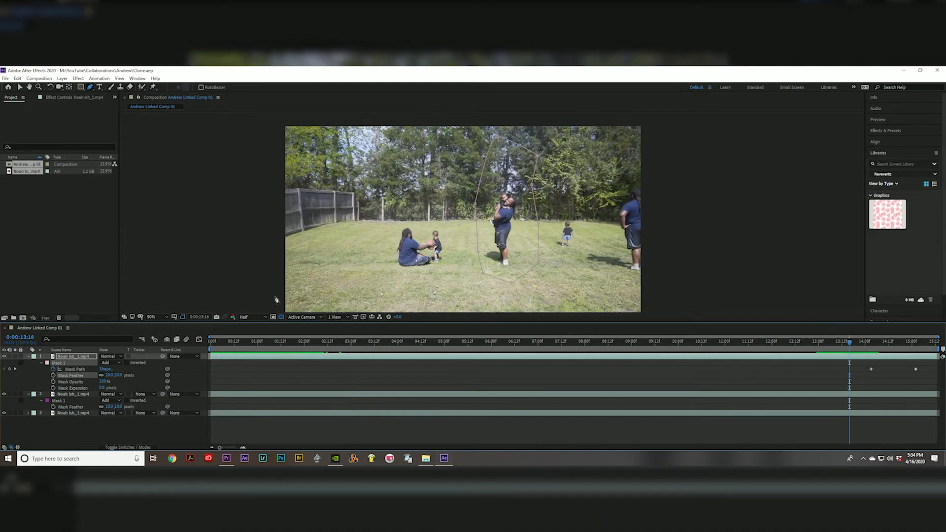
pyautogui.moveTo(326, 343); pyautogui.dragTo(190, 339)
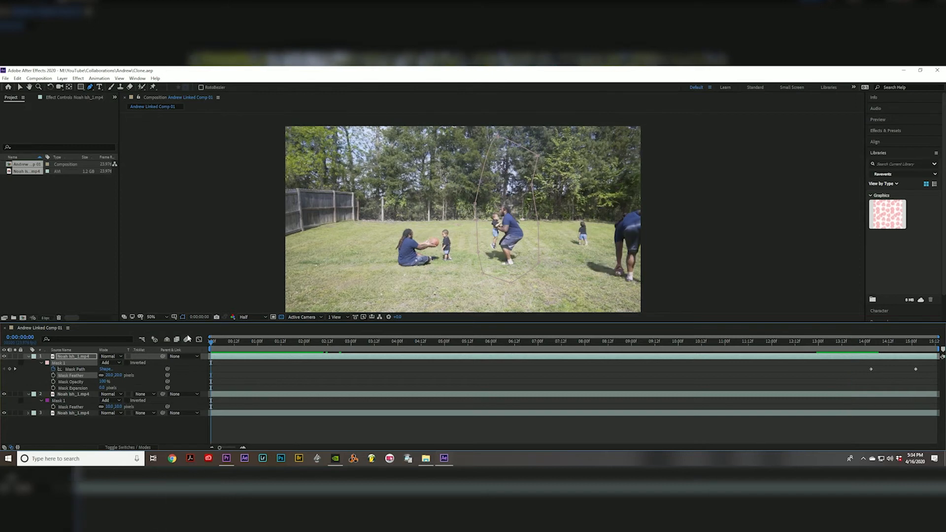
# Step: Pre-compose all three layers into a new composition named Clone
pyautogui.press('u')
pyautogui.keyDown('shift'); pyautogui.click(60, 382); pyautogui.keyUp('shift')
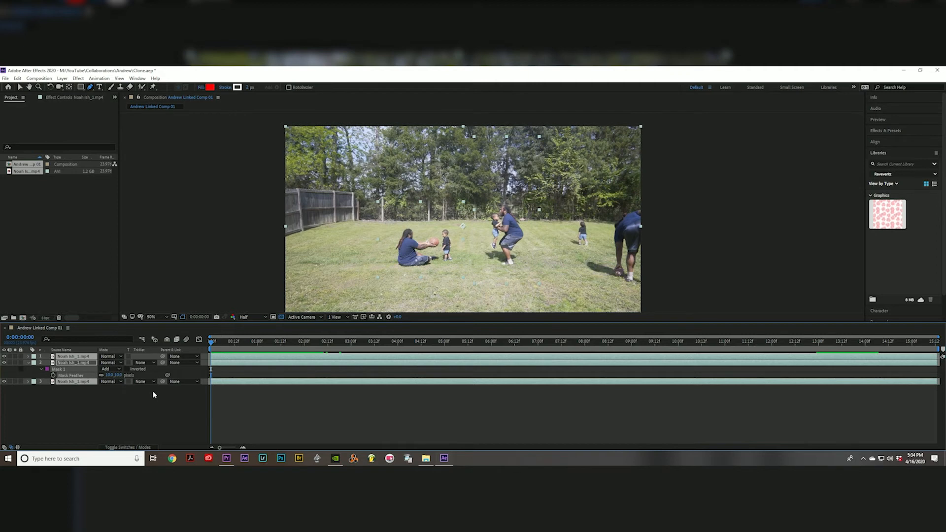
pyautogui.hotkey('ctrl', 'shift', 'c')
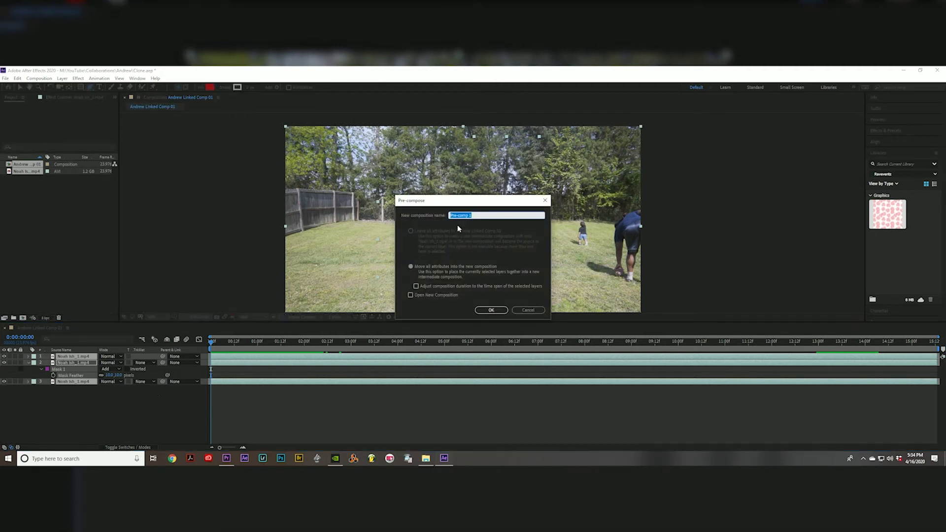
pyautogui.write('Clone')
pyautogui.click(481, 311)
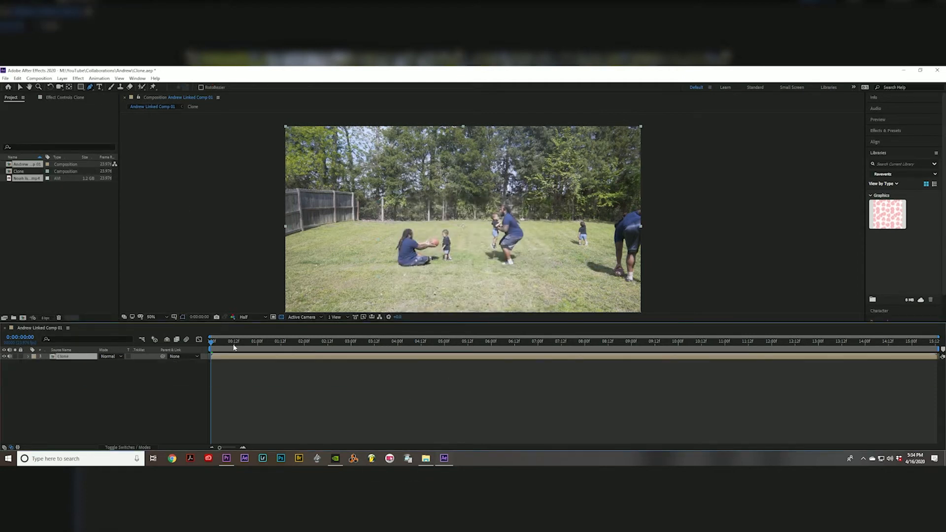
# Step: Add the expression wiggle(1,12) to the Clone layer's position and preview the camera shake
pyautogui.moveTo(211, 343); pyautogui.dragTo(117, 333)
pyautogui.click(27, 356)
pyautogui.press('p')
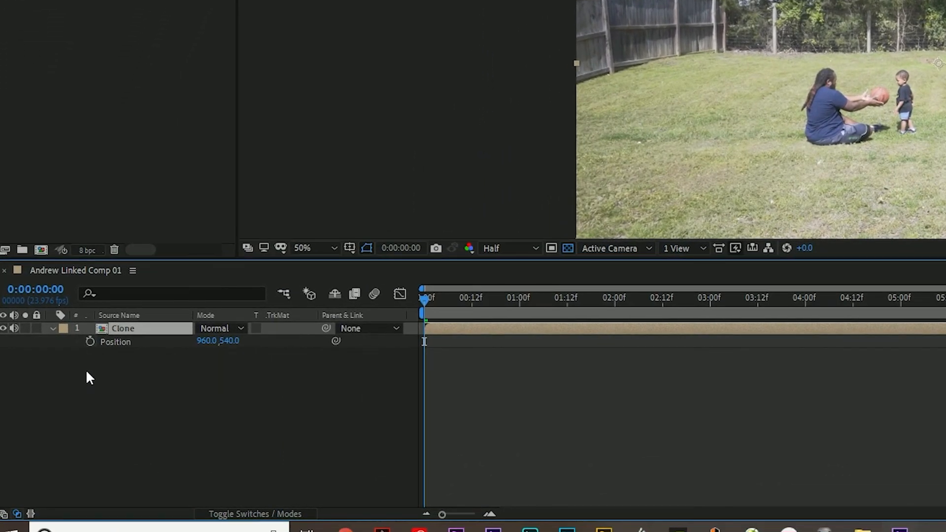
pyautogui.keyDown('alt'); pyautogui.click(89, 342); pyautogui.keyUp('alt')
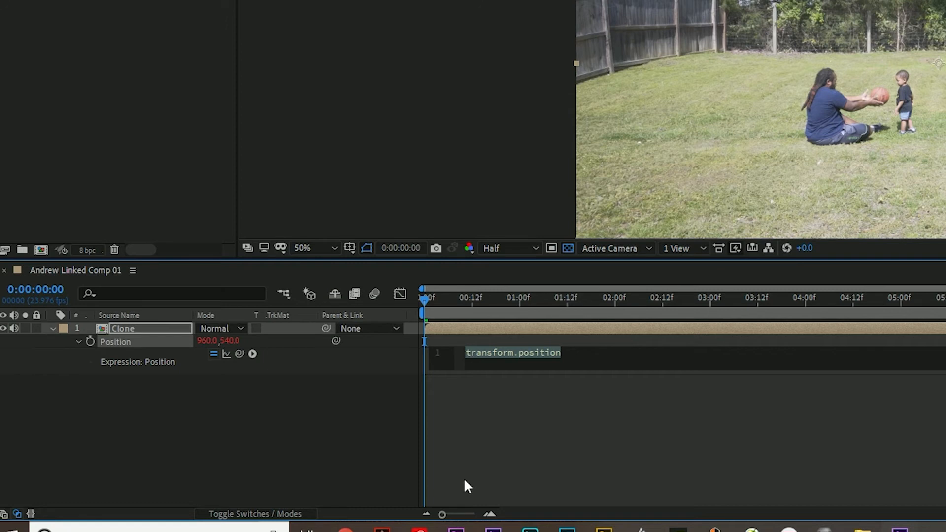
pyautogui.write('wiggle')
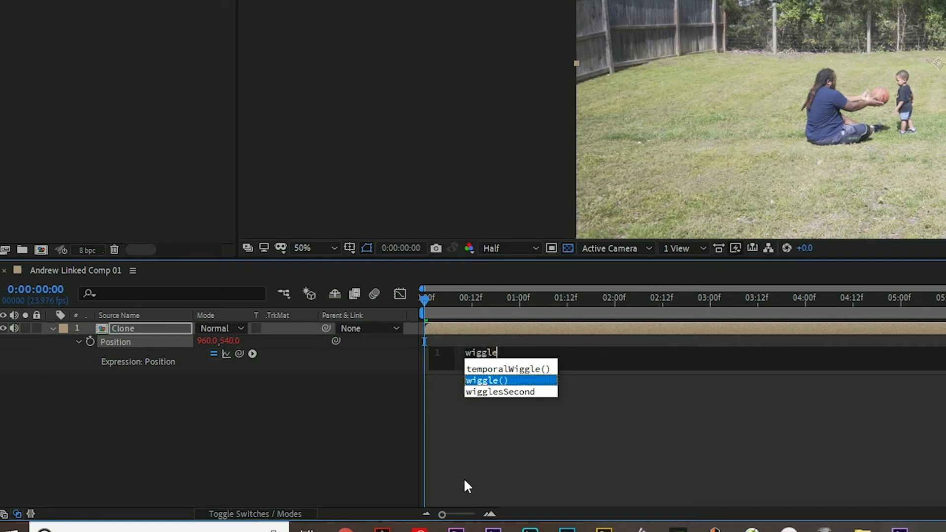
pyautogui.press('Return')
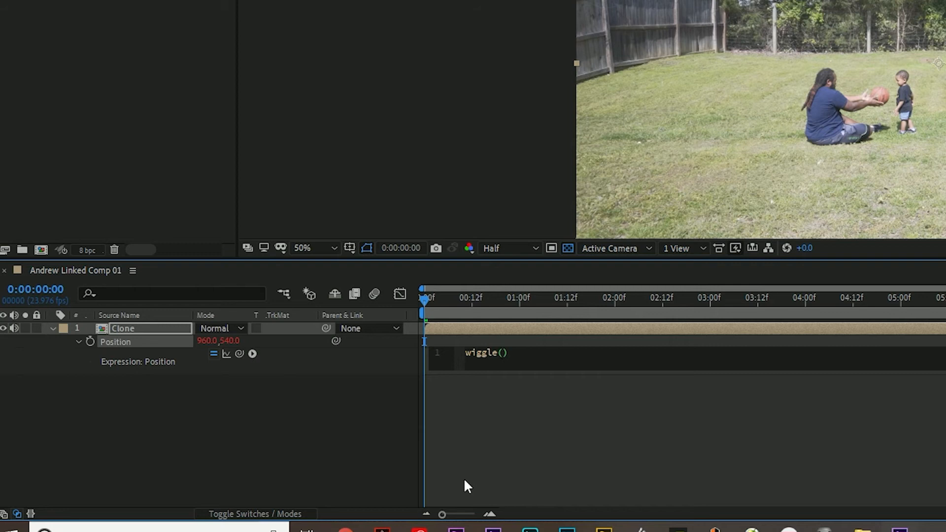
pyautogui.write('1,12')
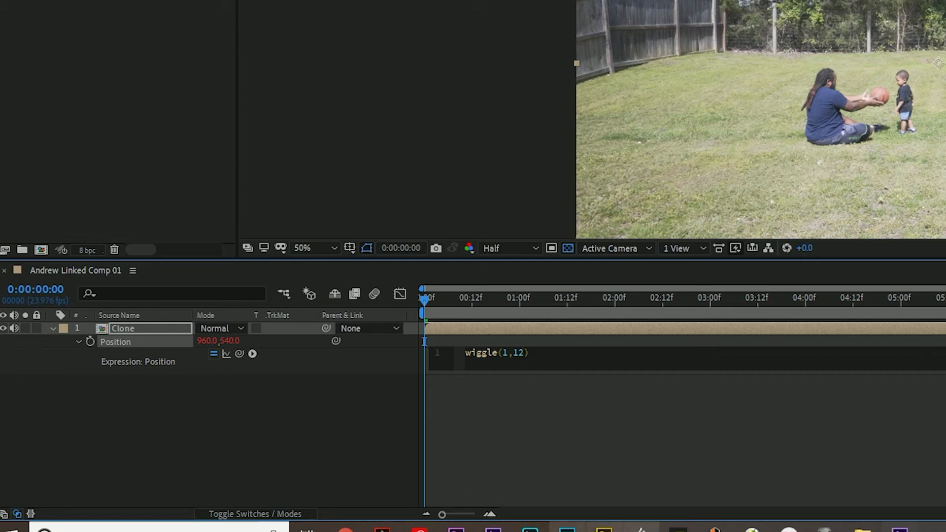
pyautogui.click(497, 428)
pyautogui.press('space')
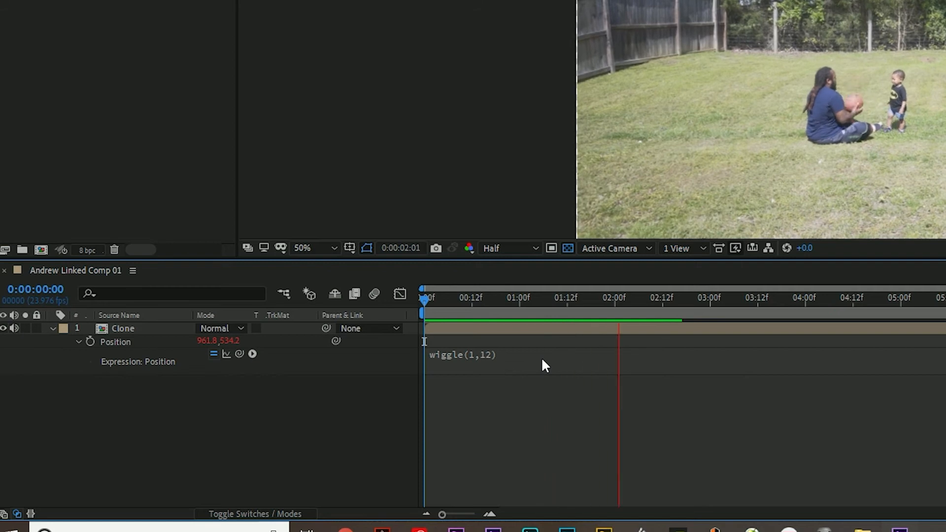
pyautogui.press('space')
# Step: Add the expression wiggle(1,.5) to the Clone layer's rotation and preview the combined camera shake
pyautogui.click(160, 327)
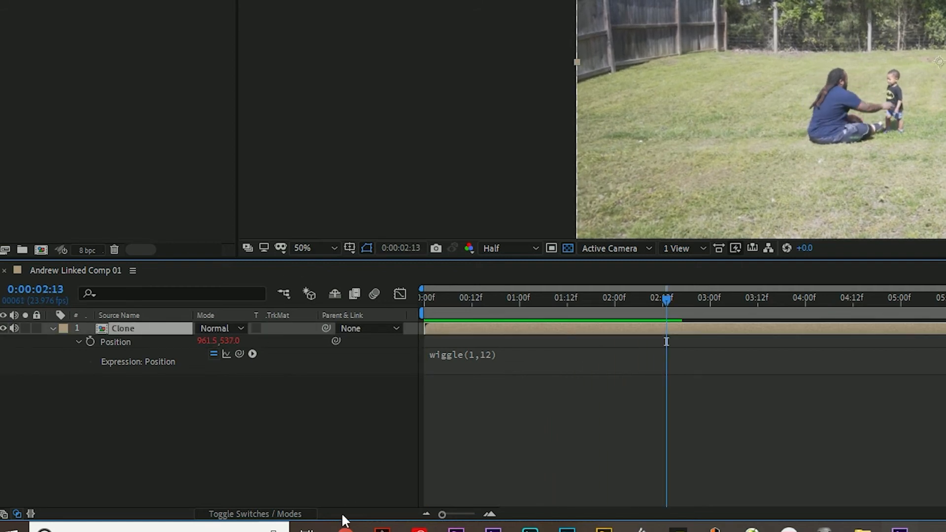
pyautogui.press('r')
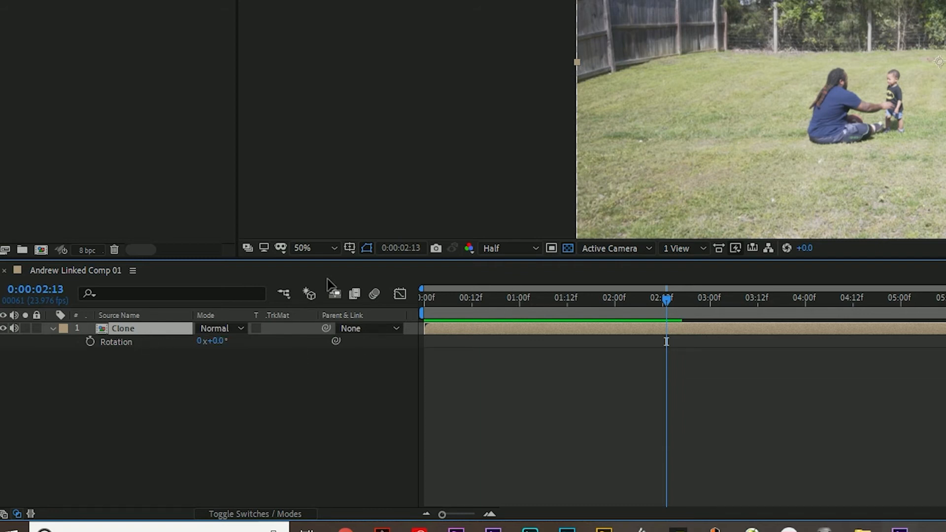
pyautogui.moveTo(444, 296); pyautogui.dragTo(417, 302)
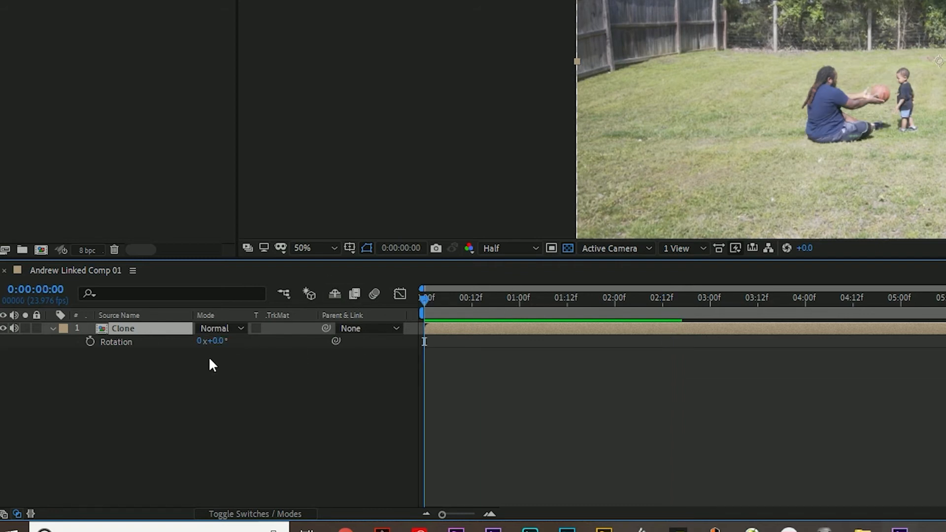
pyautogui.keyDown('alt'); pyautogui.click(90, 342); pyautogui.keyUp('alt')
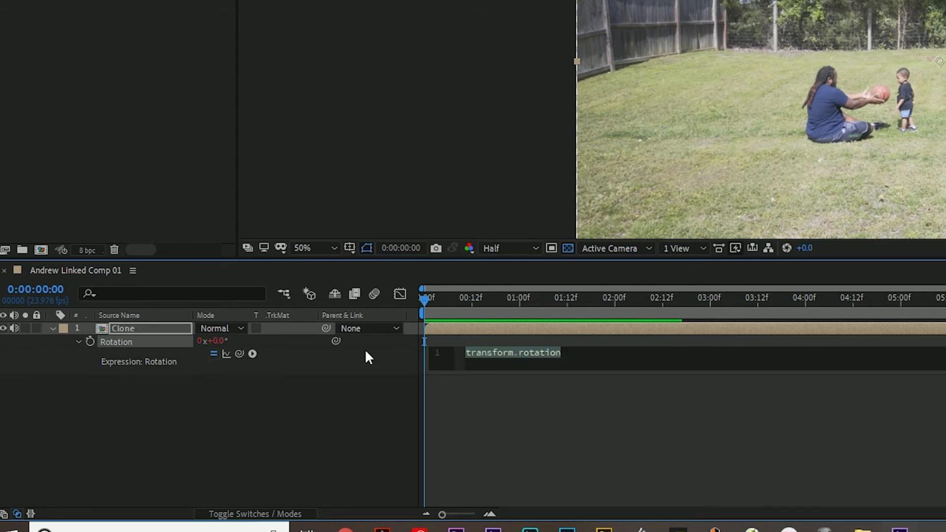
pyautogui.write('wiggkle')
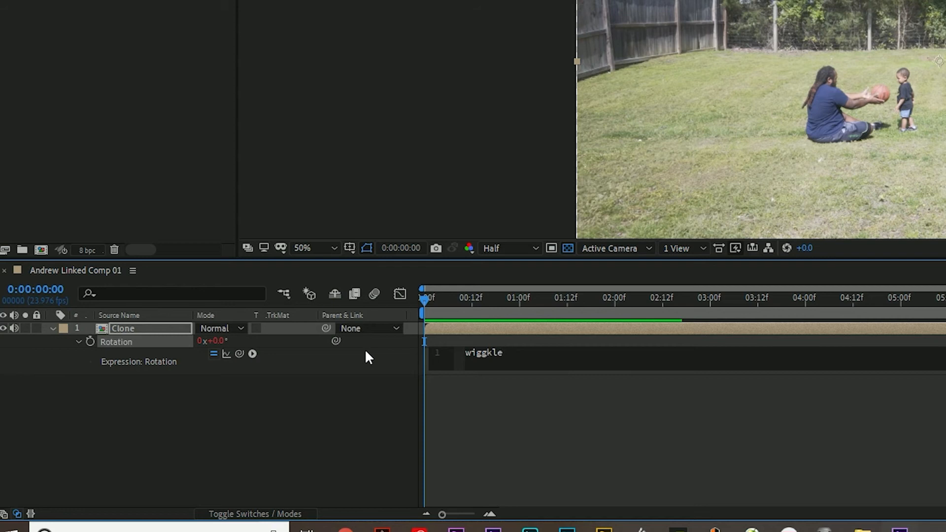
pyautogui.press('BackSpace')
pyautogui.press('BackSpace')
pyautogui.press('BackSpace')
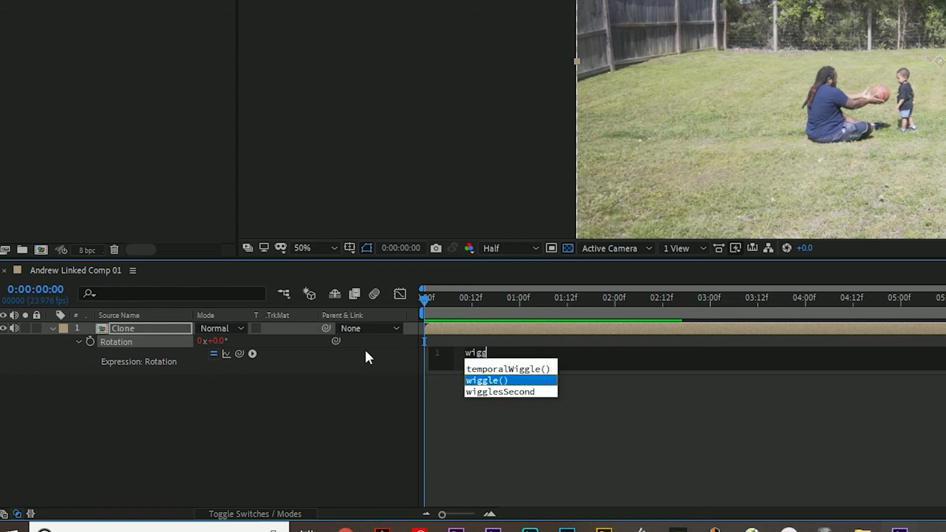
pyautogui.write('le')
pyautogui.press('Return')
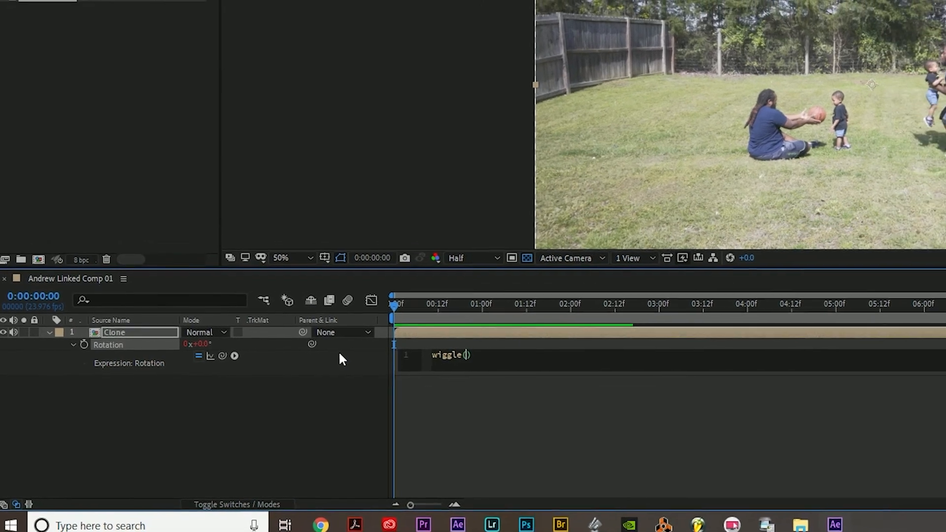
pyautogui.write('1')
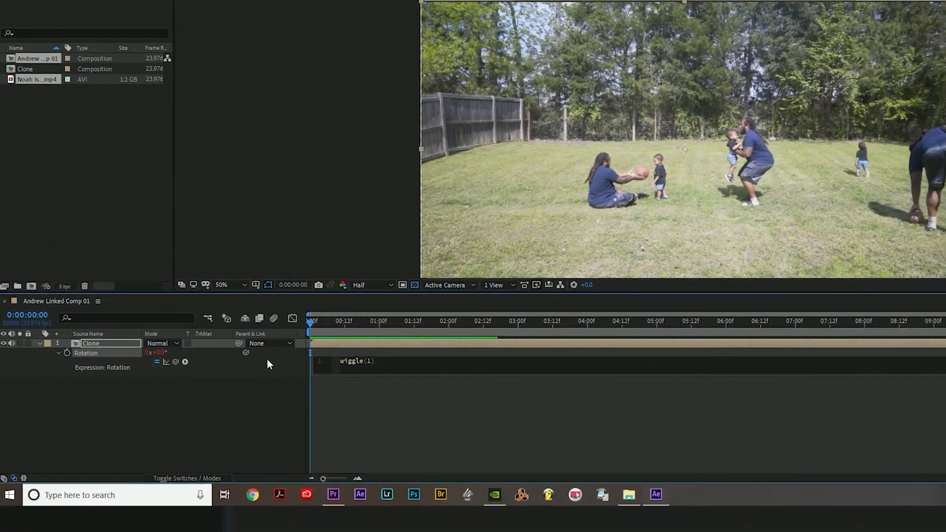
pyautogui.write(',')
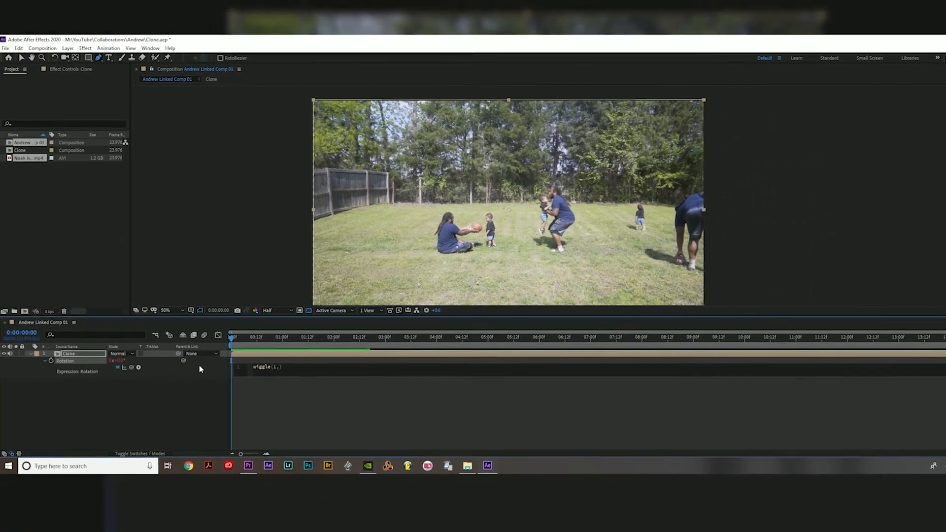
pyautogui.write('.5')
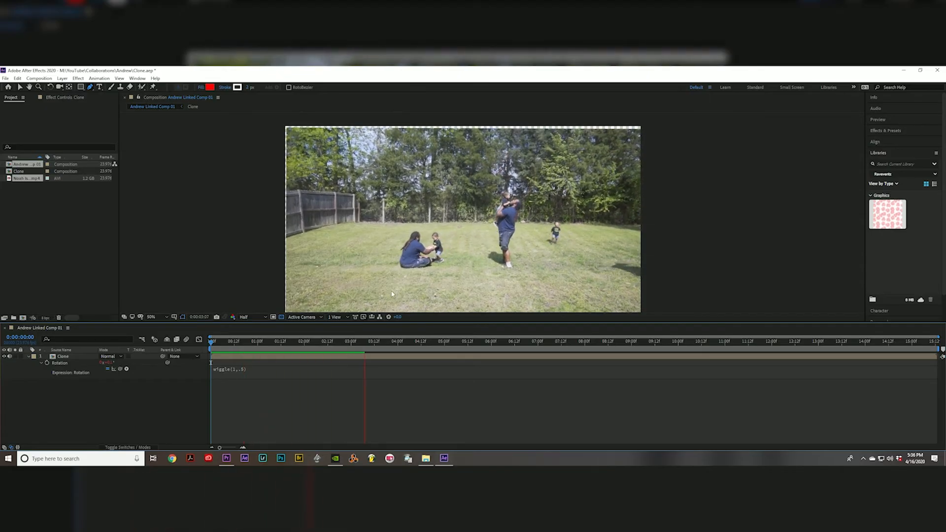
pyautogui.press('space')
# Step: Scale the Clone layer up to about 103.5% to cover the exposed frame edges and check the clip with the view fitted
pyautogui.moveTo(110, 362); pyautogui.dragTo(128, 364)
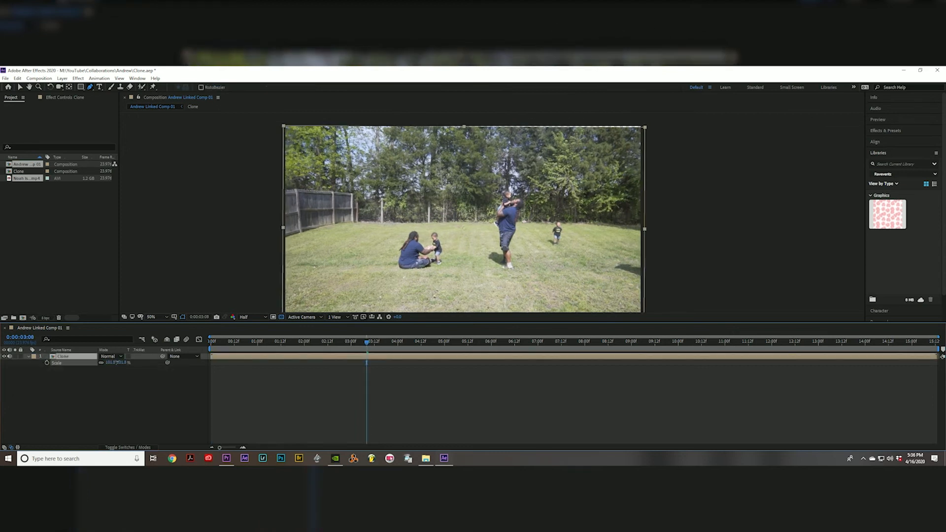
pyautogui.press('space')
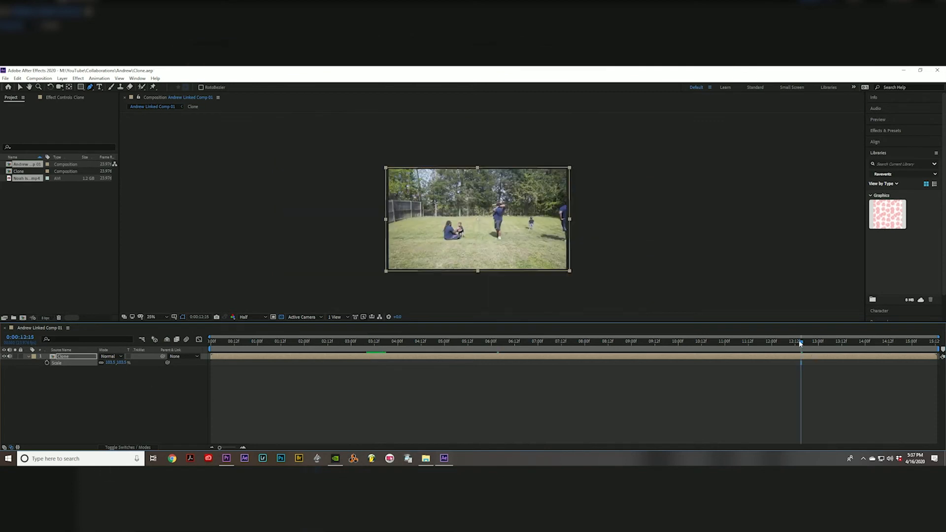
pyautogui.moveTo(800, 362); pyautogui.dragTo(43, 361)
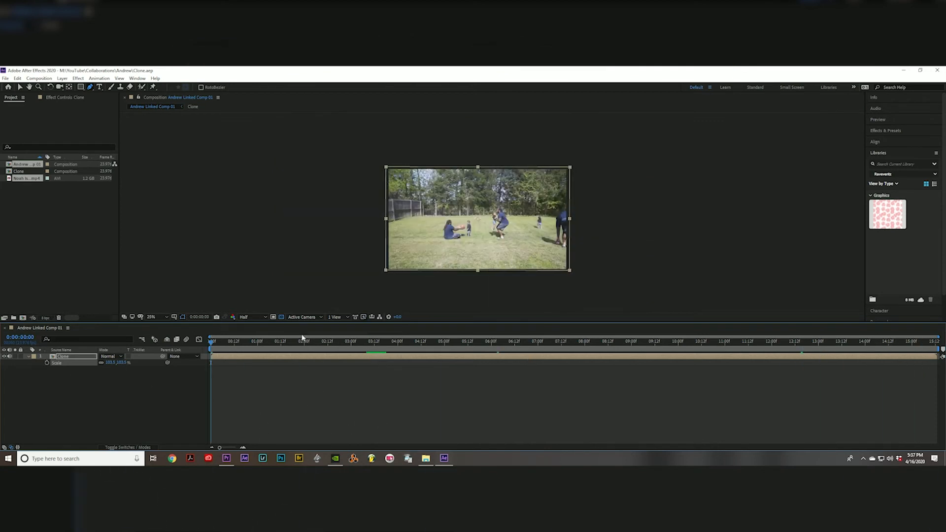
pyautogui.click(158, 318)
pyautogui.click(152, 191)
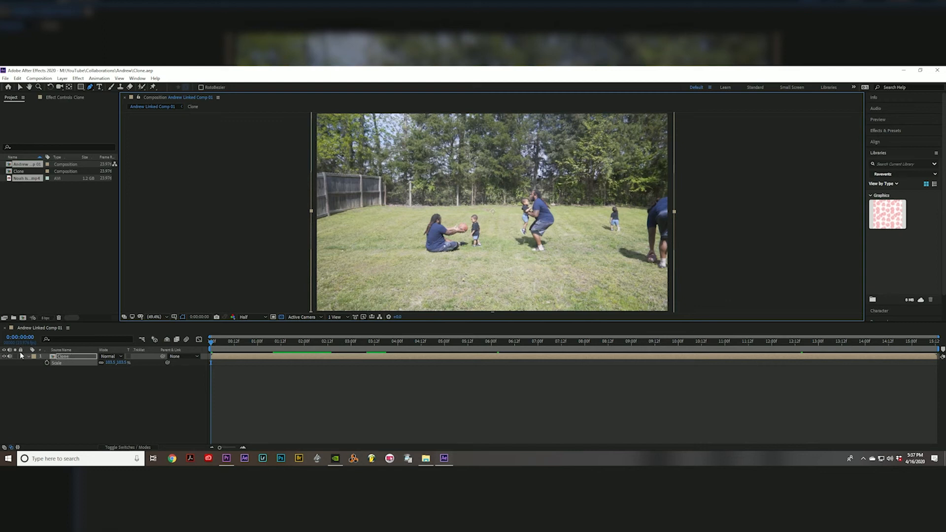
# Step: Keyframe the Clone layer's scale at 0:00:00:00 and enlarge it to about 145.5% at 0:00:01:09
pyautogui.click(47, 363)
pyautogui.moveTo(211, 343); pyautogui.dragTo(275, 349)
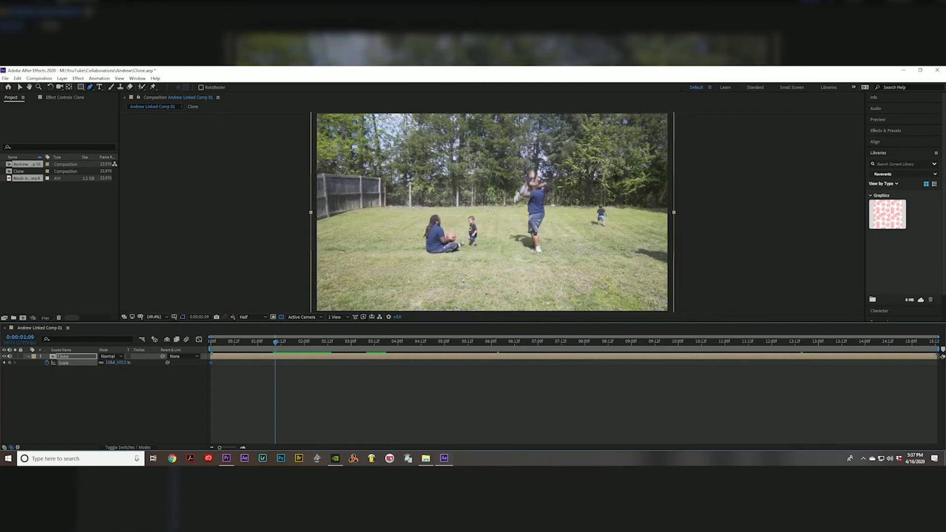
pyautogui.moveTo(110, 363); pyautogui.dragTo(131, 363)
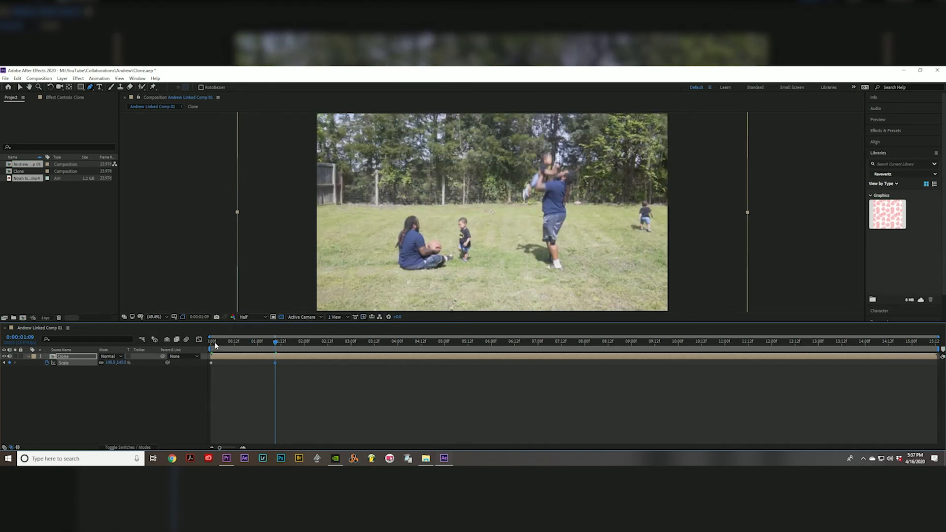
# Step: Keyframe the Clone layer's position at 0:00:00:00 and shift the layer horizontally to the right at 0:00:01:09
pyautogui.moveTo(275, 344); pyautogui.dragTo(211, 345)
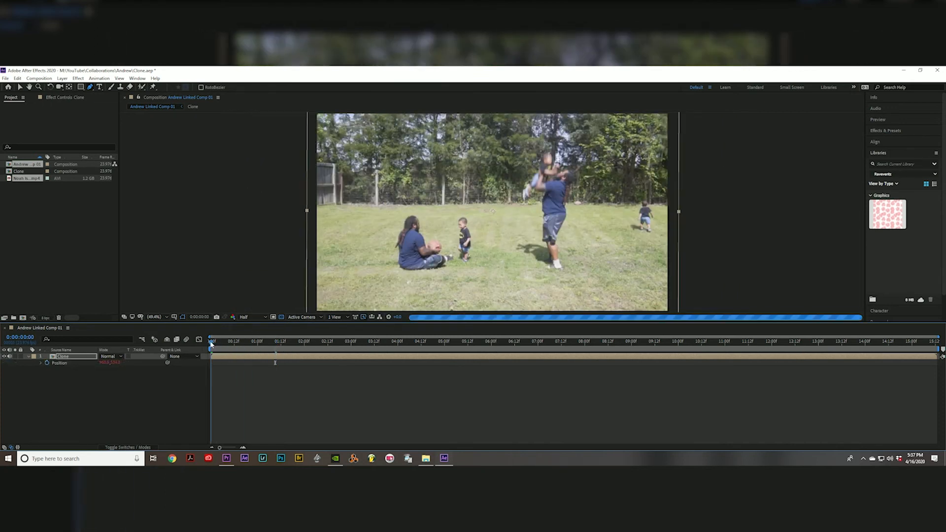
pyautogui.press('p')
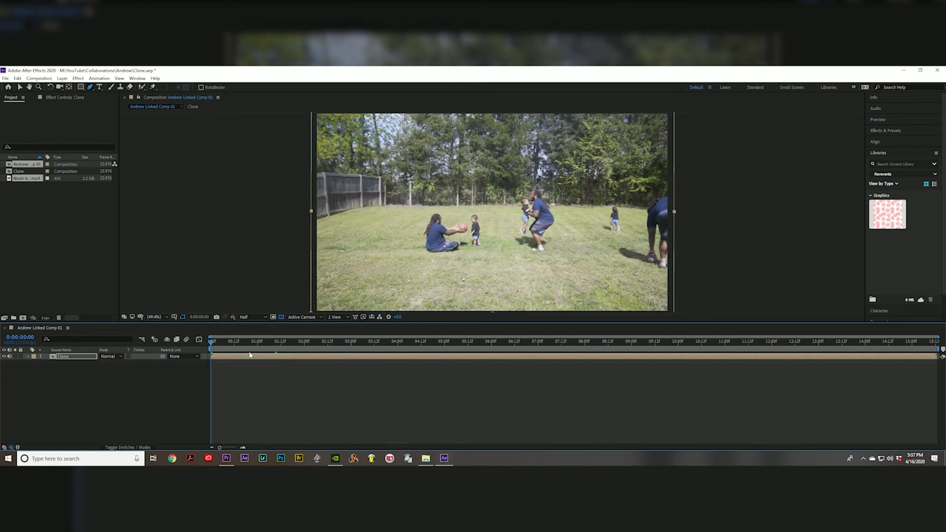
pyautogui.hotkey('shift', 's')
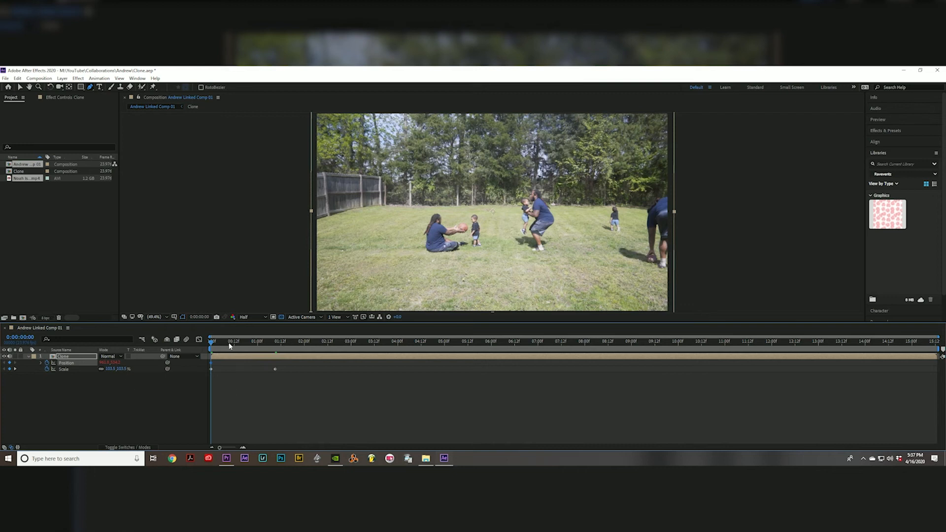
pyautogui.moveTo(212, 344); pyautogui.dragTo(277, 350)
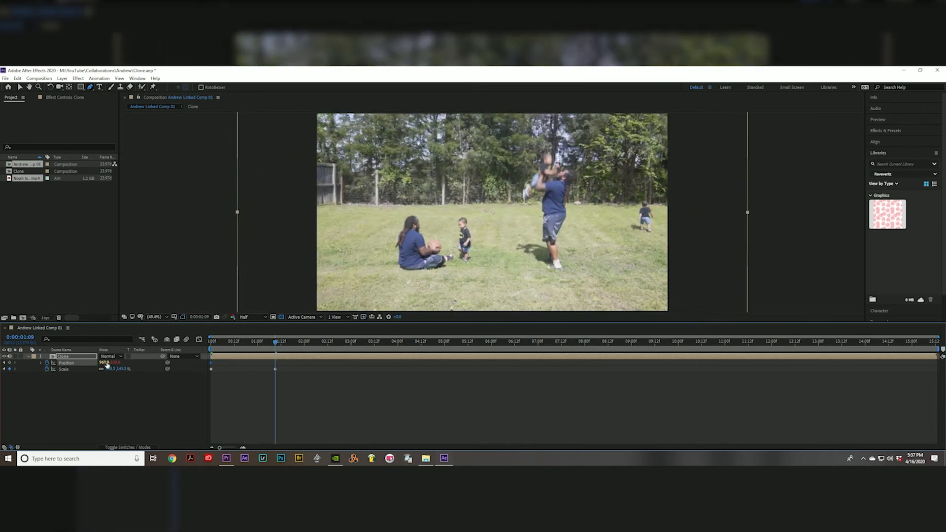
pyautogui.moveTo(144, 363); pyautogui.dragTo(165, 363)
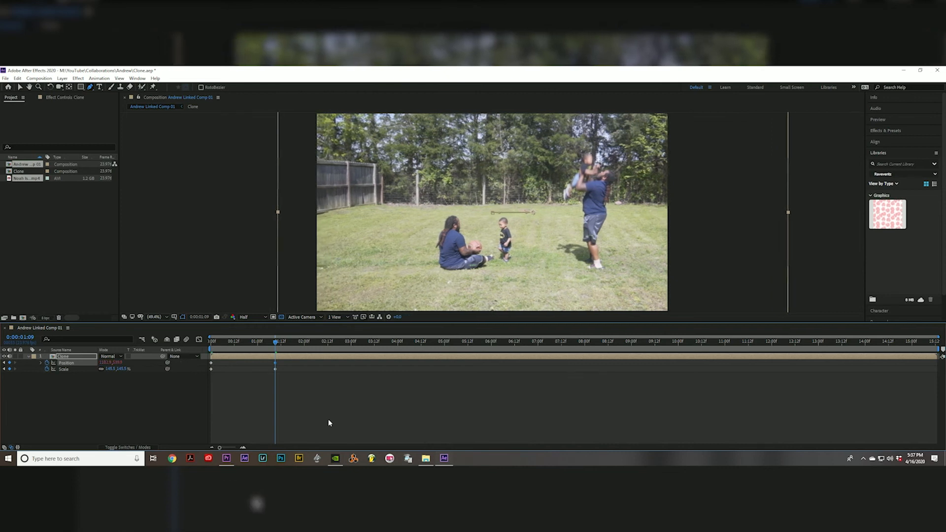
# Step: Move the starting position and scale keyframes to about 0:00:00:14 and the ending pair to about 0:00:01:20, and apply Easy Ease Out to the starting pair
pyautogui.moveTo(232, 379); pyautogui.dragTo(209, 360)
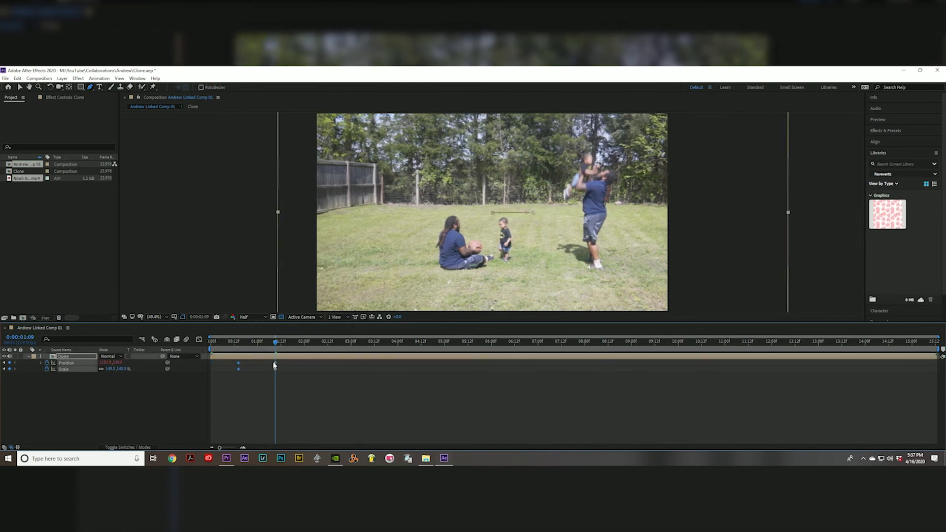
pyautogui.hotkey('alt', 'shift', 'Right')
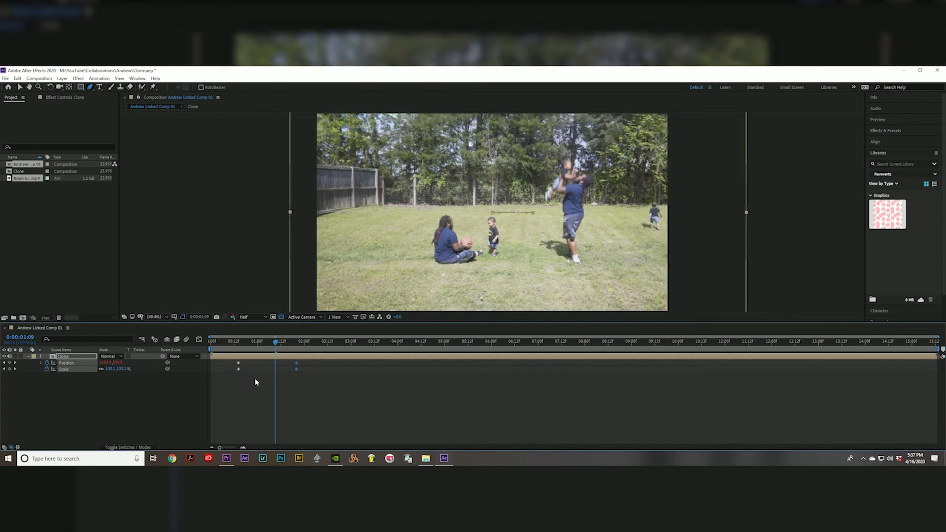
pyautogui.moveTo(230, 364); pyautogui.dragTo(234, 366)
pyautogui.rightClick(239, 364)
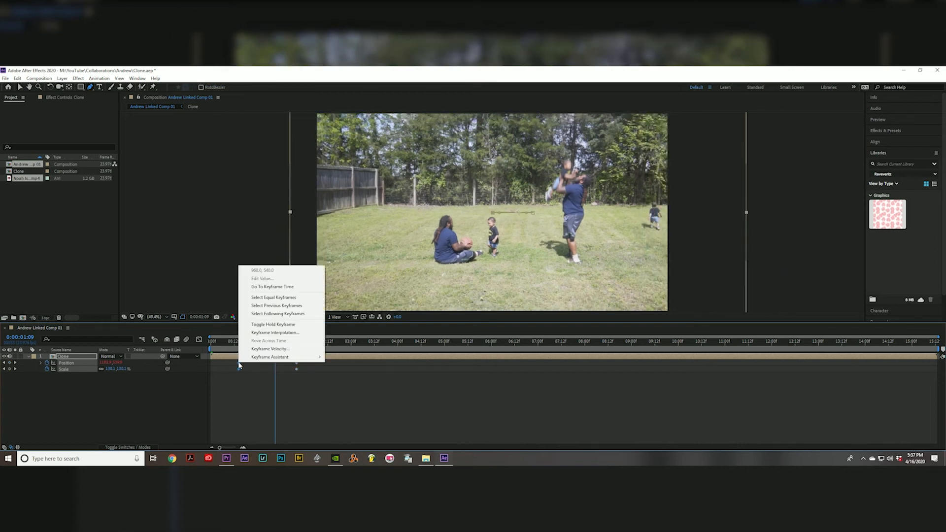
pyautogui.moveTo(269, 358)
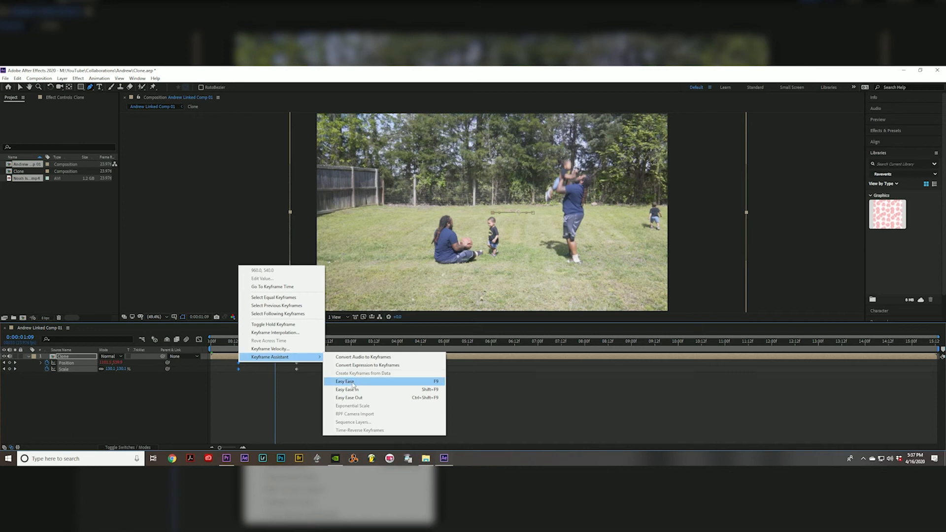
pyautogui.click(354, 398)
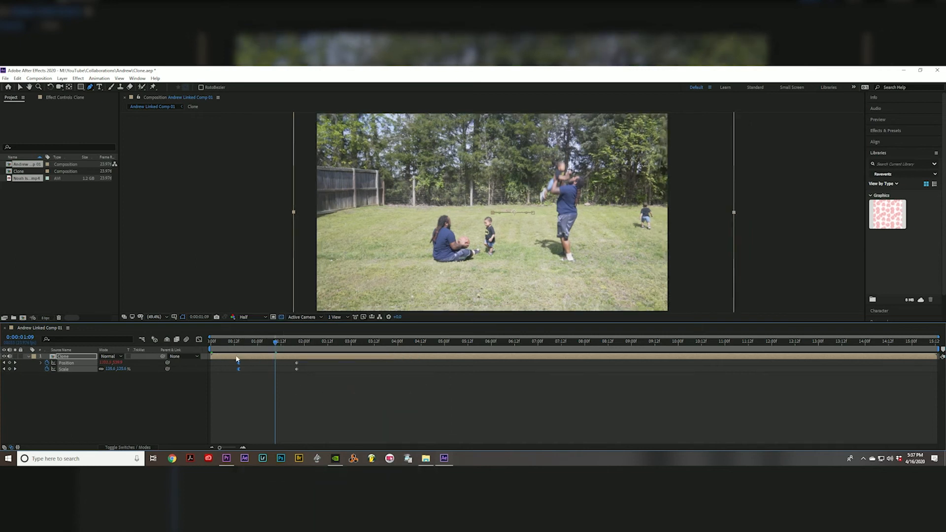
pyautogui.click(233, 342)
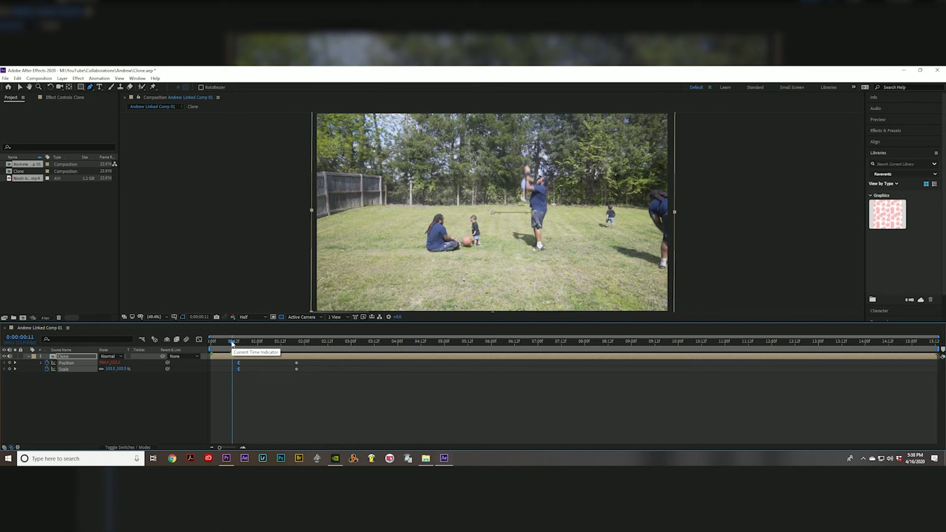
pyautogui.press('space')
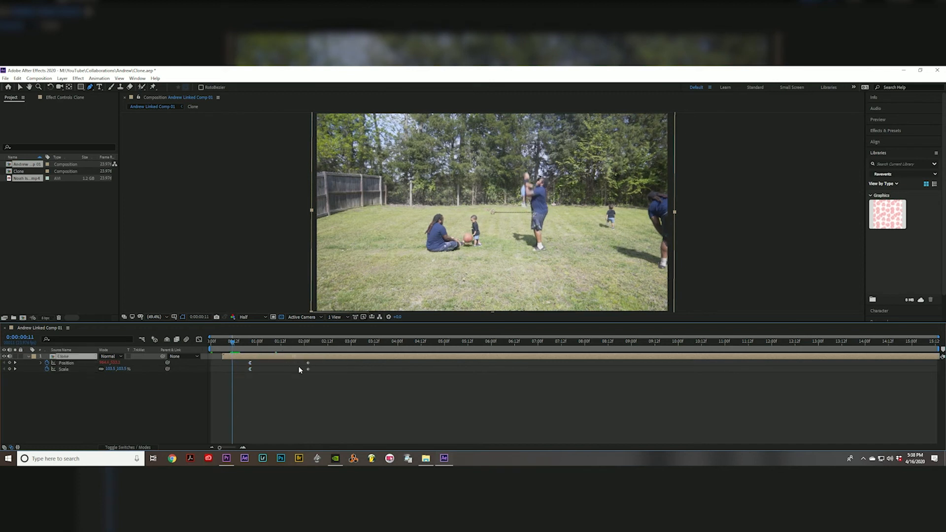
pyautogui.press('space')
# Step: Apply Easy Ease In to the ending position and scale keyframes and preview the zoom
pyautogui.moveTo(282, 366)
pyautogui.mouseDown()
pyautogui.moveTo(309, 375)
pyautogui.moveTo(292, 363)
pyautogui.mouseUp()
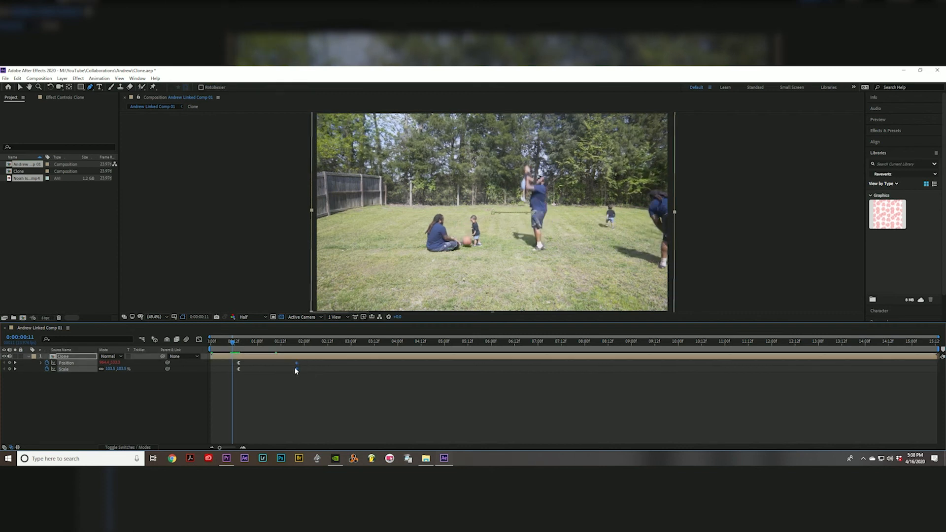
pyautogui.rightClick(294, 367)
pyautogui.click(292, 374)
pyautogui.moveTo(309, 373); pyautogui.dragTo(293, 360)
pyautogui.rightClick(296, 370)
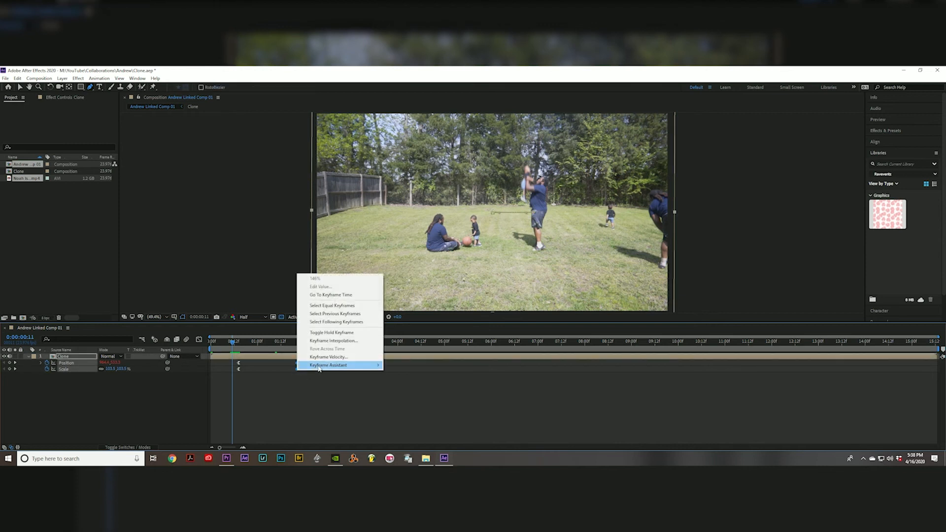
pyautogui.moveTo(364, 365)
pyautogui.click(420, 399)
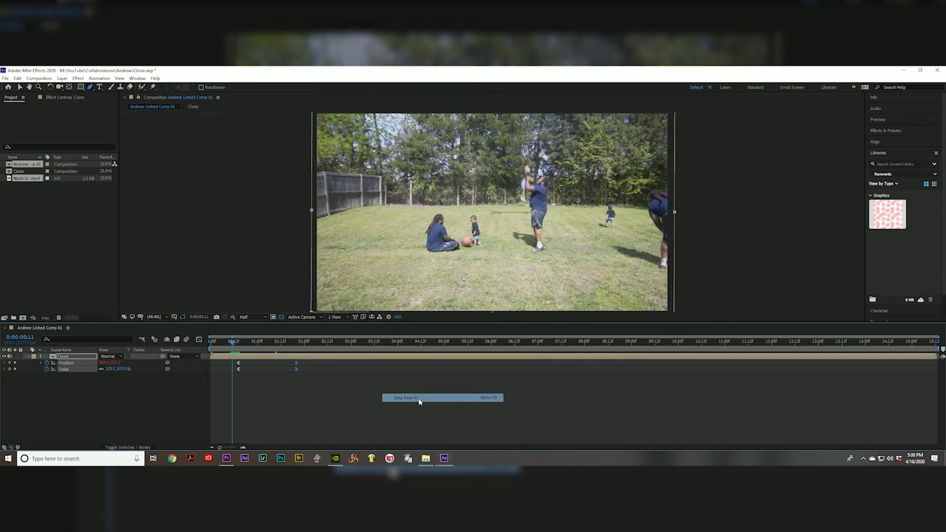
pyautogui.click(235, 342)
pyautogui.press('space')
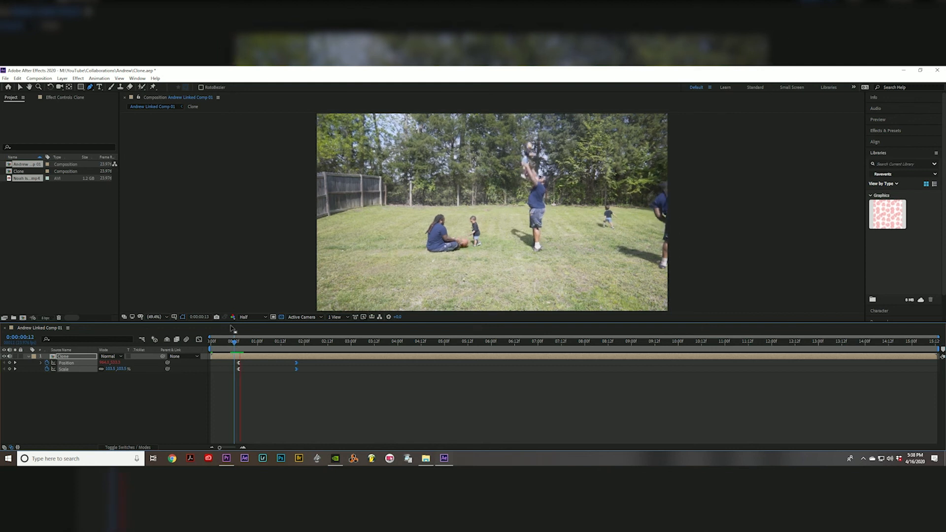
pyautogui.press('space')
# Step: Slow the zoom by moving the ending position and scale keyframes to about 0:00:03:12, and preview the move
pyautogui.moveTo(285, 359); pyautogui.dragTo(375, 369)
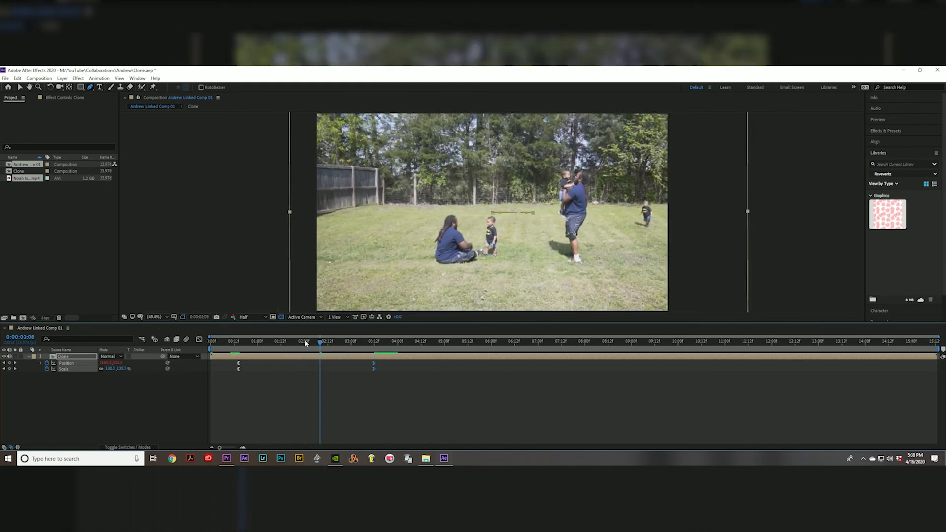
pyautogui.click(228, 341)
pyautogui.press('space')
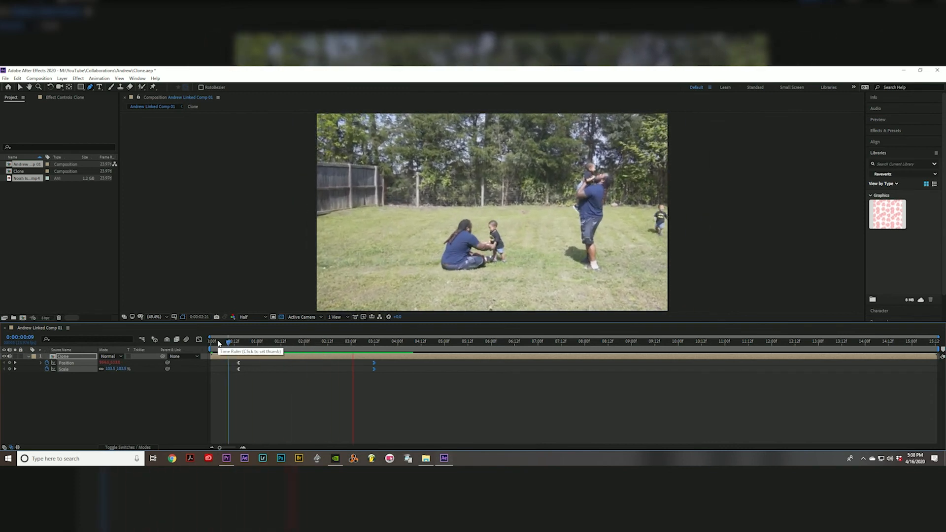
pyautogui.click(23, 363)
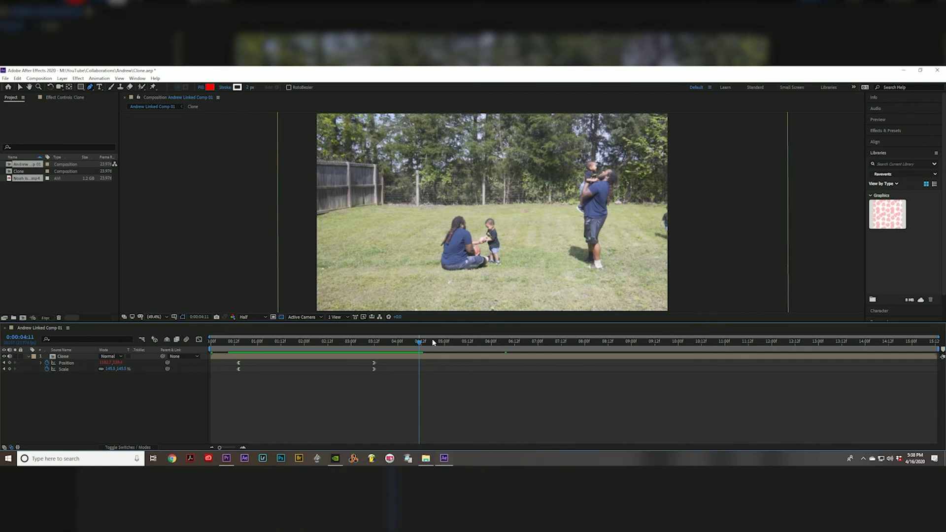
# Step: Keyframe the Clone layer's position at 0:00:04:18 and shift the layer horizontally to the left at 0:00:07:00 to create a pan
pyautogui.moveTo(424, 344); pyautogui.dragTo(432, 344)
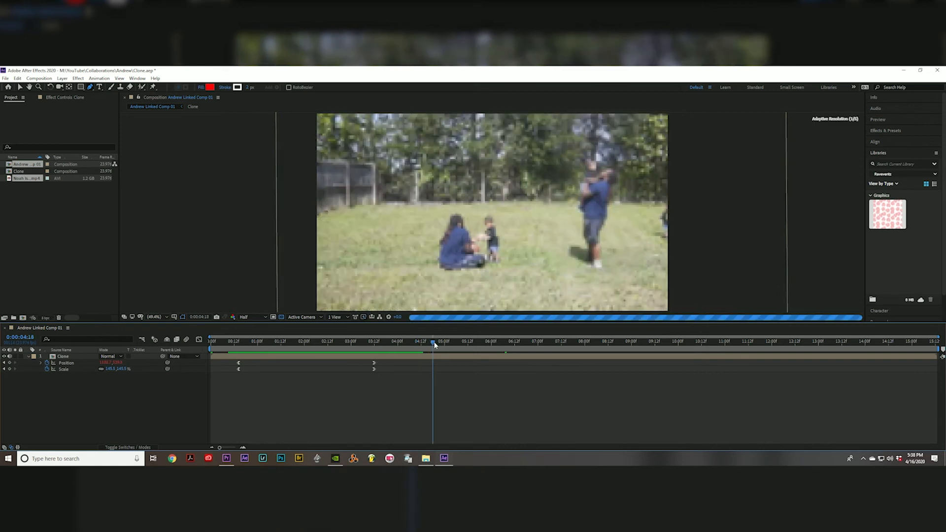
pyautogui.click(10, 363)
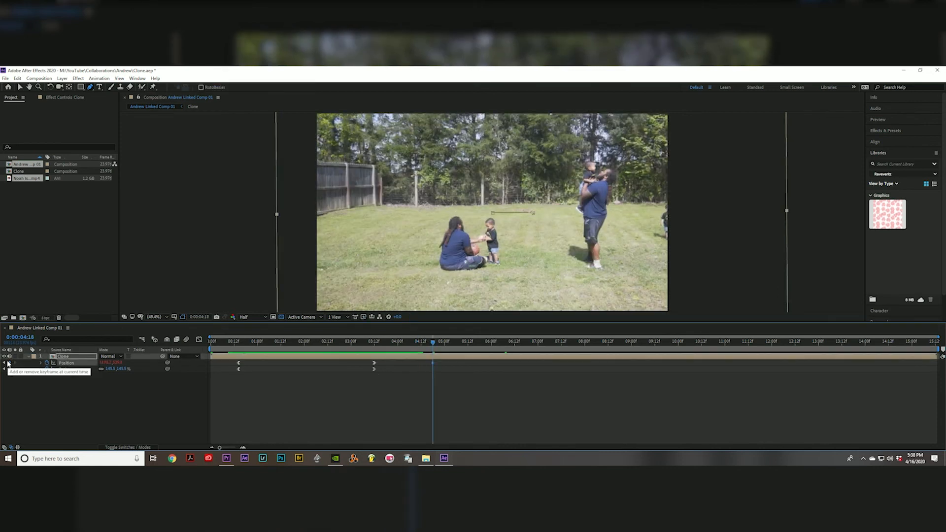
pyautogui.moveTo(433, 344); pyautogui.dragTo(538, 344)
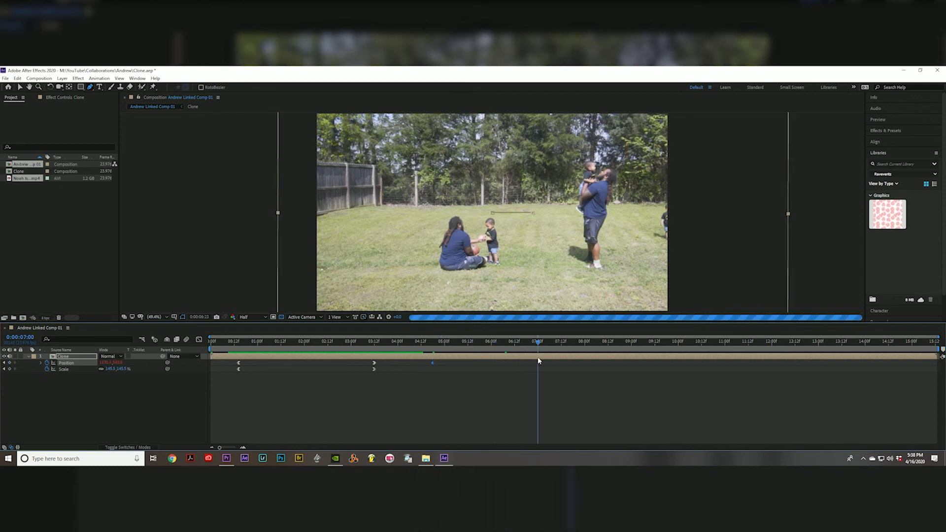
pyautogui.moveTo(105, 362)
pyautogui.mouseDown()
pyautogui.moveTo(116, 362)
pyautogui.moveTo(34, 363)
pyautogui.mouseUp()
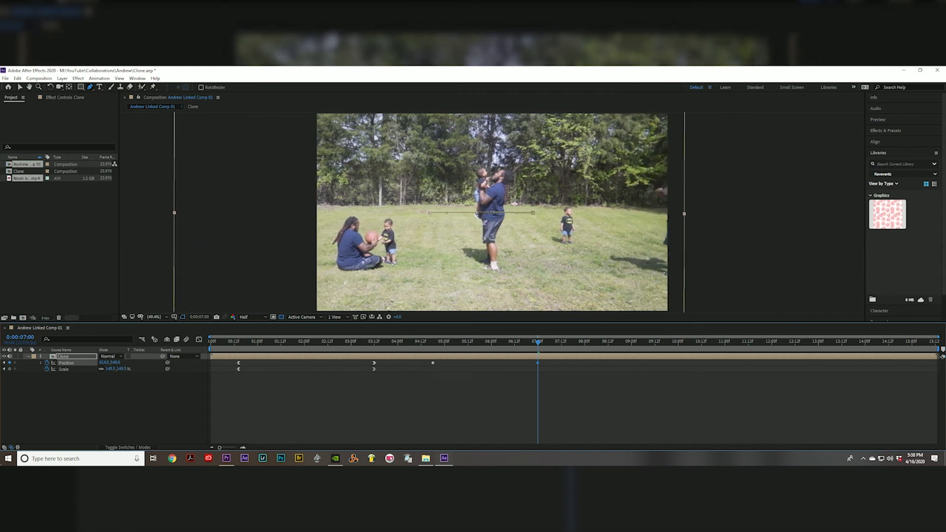
pyautogui.moveTo(105, 364)
pyautogui.mouseDown()
pyautogui.moveTo(69, 363)
pyautogui.moveTo(92, 363)
pyautogui.mouseUp()
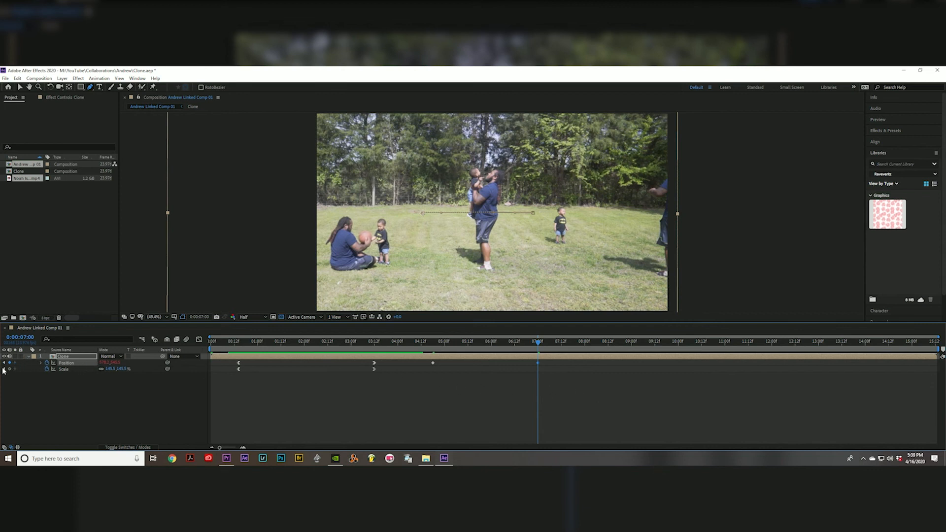
# Step: Apply Easy Ease Out to the position keyframe at 0:00:04:18 and Easy Ease In to the one at 0:00:07:00, and preview the pan
pyautogui.rightClick(431, 363)
pyautogui.moveTo(465, 358)
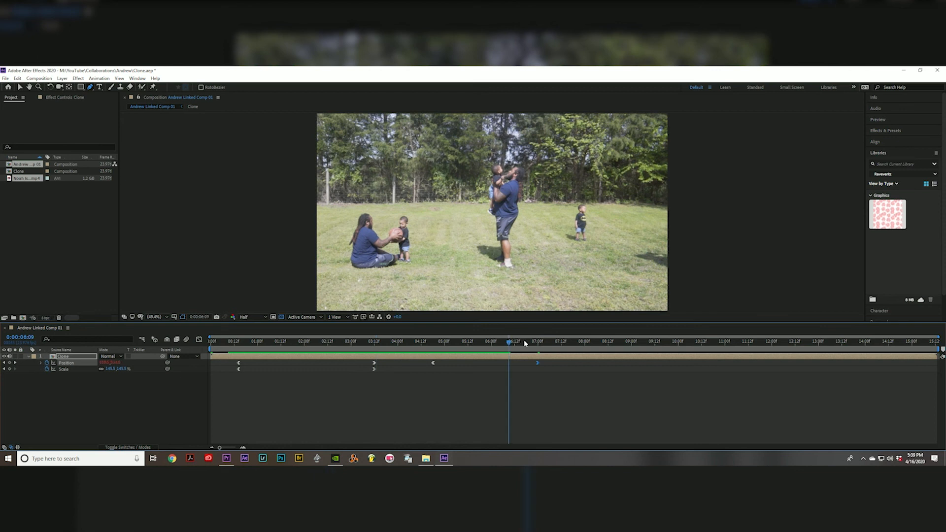
# Step: Keyframe position and scale at about 0:00:08:21, and at 0:00:12:11 scale the layer down to about 105% and shift it right to fill the frame
pyautogui.moveTo(537, 342); pyautogui.dragTo(651, 353)
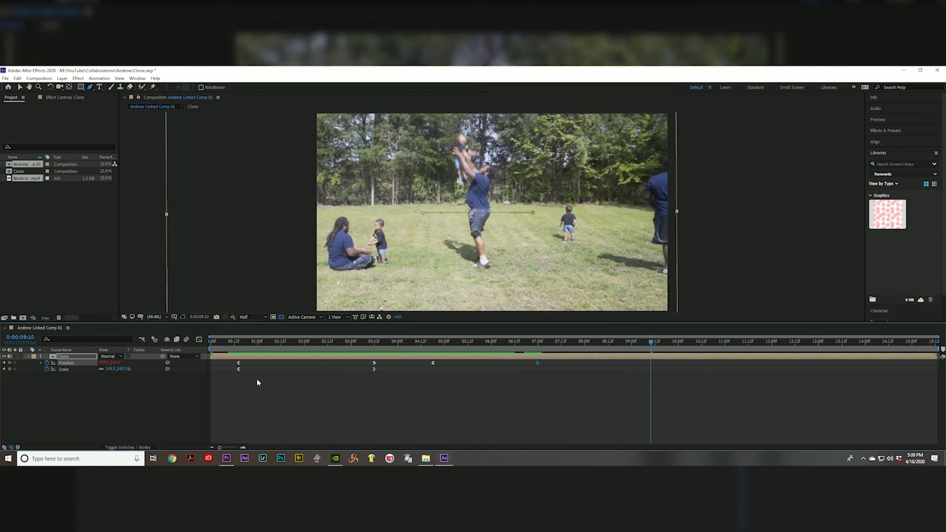
pyautogui.click(626, 341)
pyautogui.moveTo(670, 355); pyautogui.dragTo(785, 383)
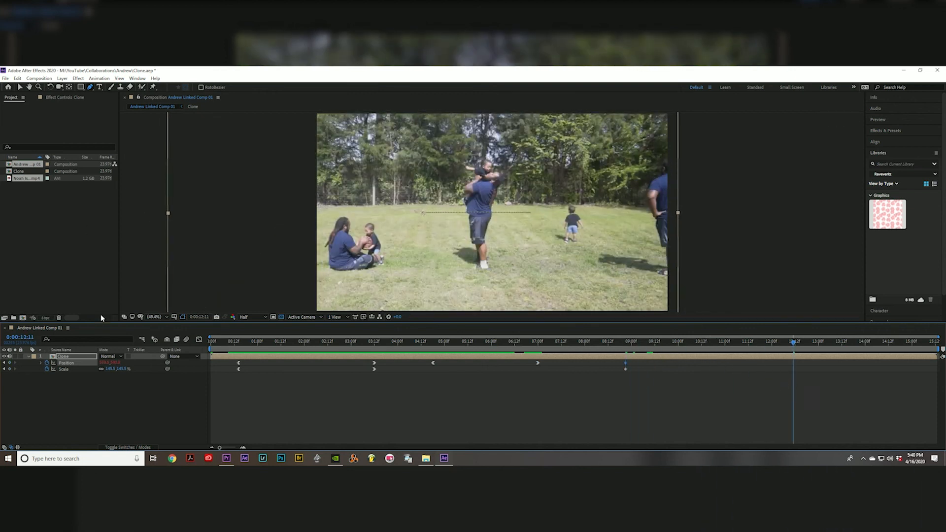
pyautogui.moveTo(109, 370)
pyautogui.mouseDown()
pyautogui.moveTo(83, 369)
pyautogui.moveTo(92, 368)
pyautogui.mouseUp()
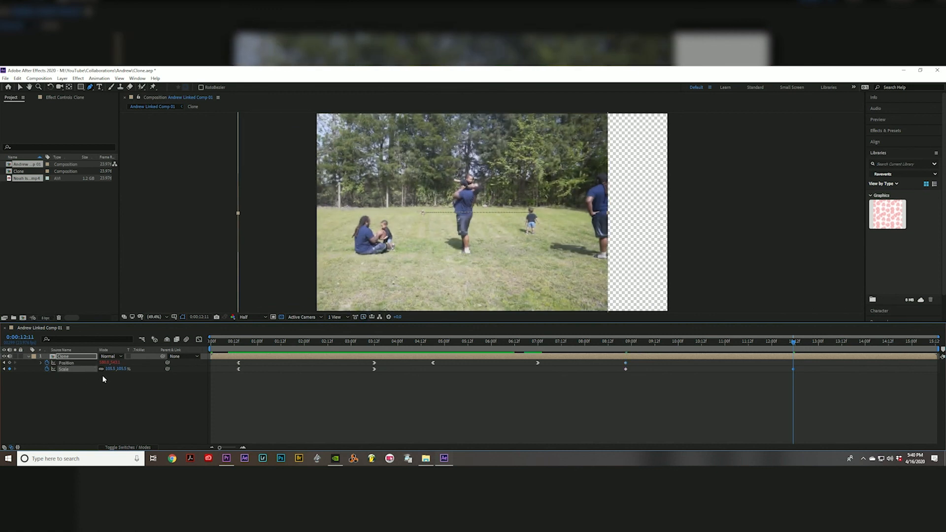
pyautogui.moveTo(105, 364); pyautogui.dragTo(173, 363)
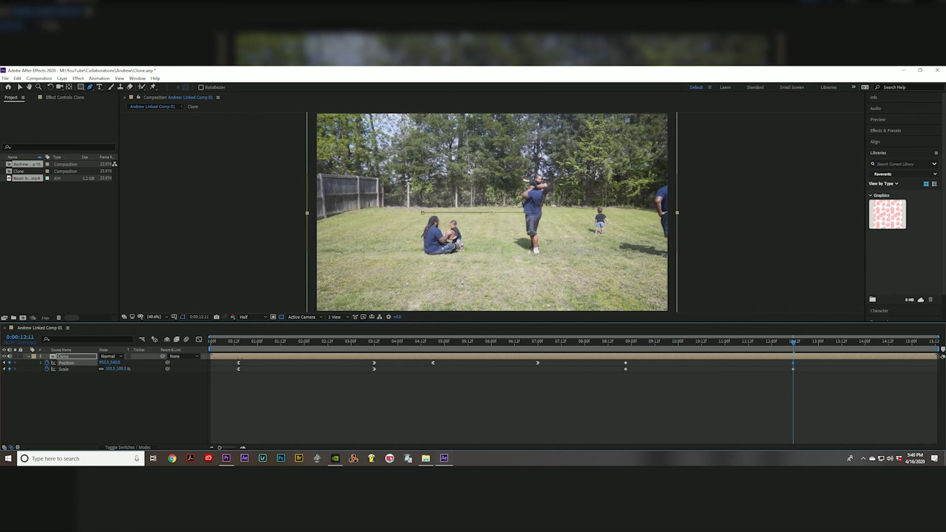
# Step: Ease the zoom-out's starting and ending position and scale keyframes and preview the move from about 0:00:08:18
pyautogui.click(620, 341)
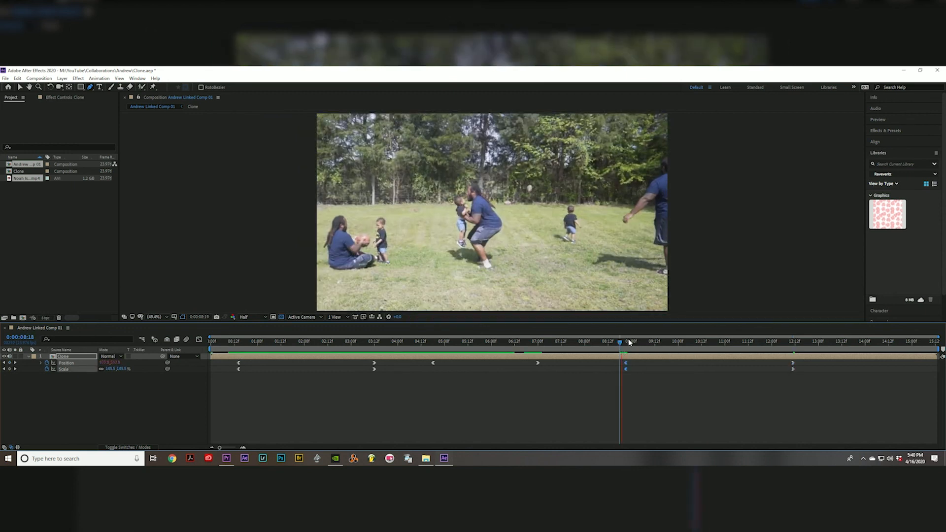